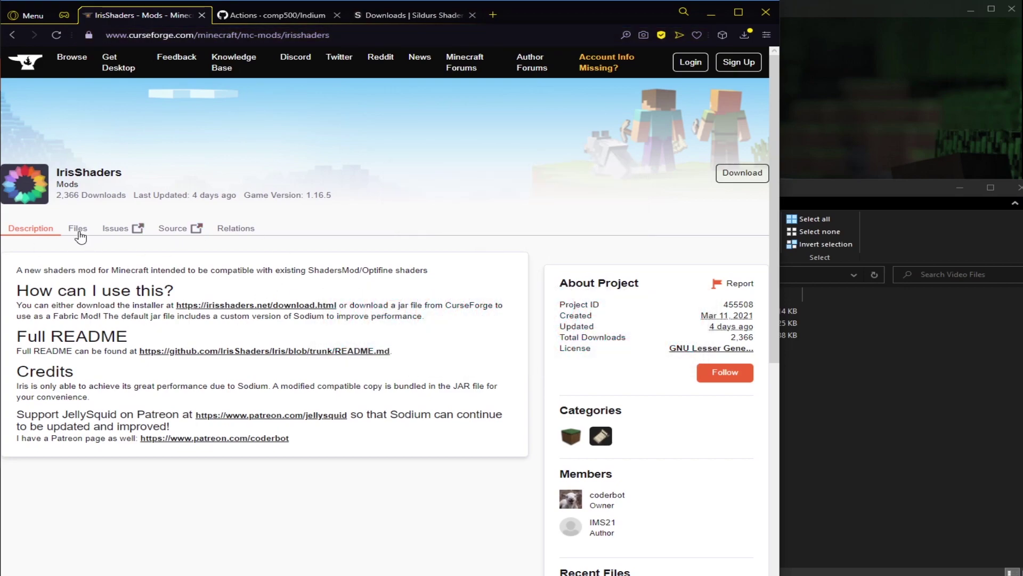
- Download the Iris 1.0.0 with Sodium main file from the IrisShaders Files tab
click(80, 231)
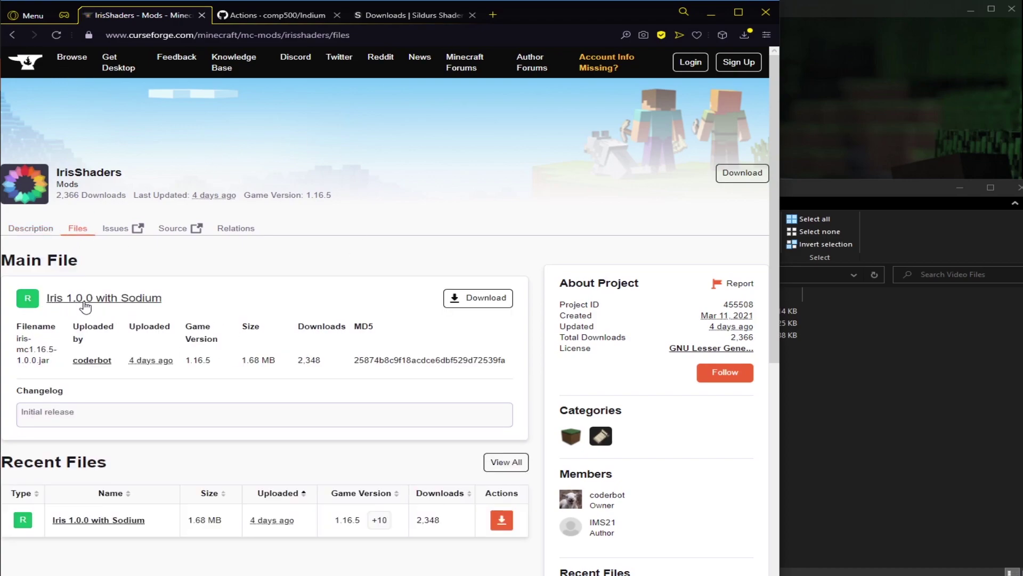
click(475, 300)
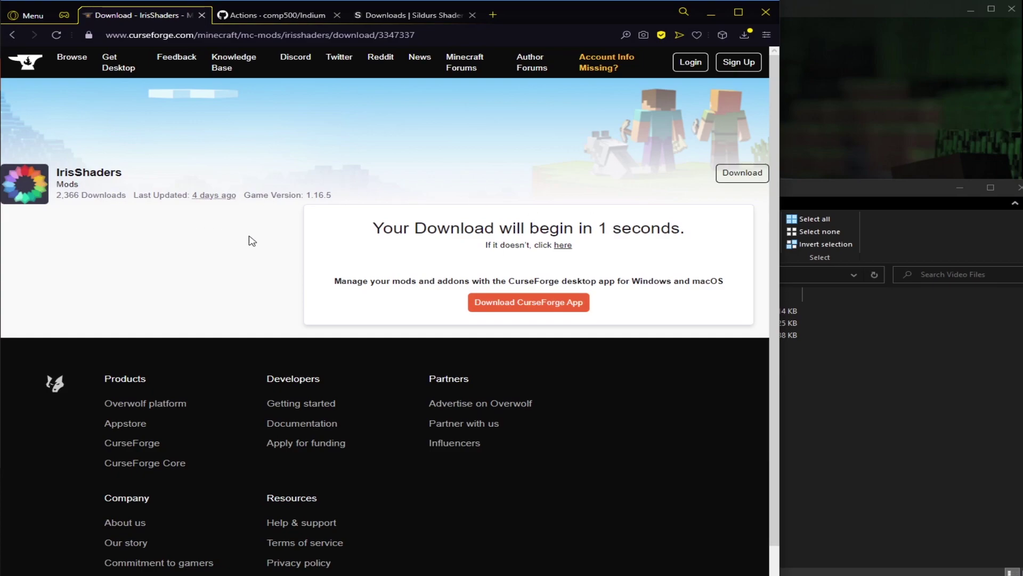
- Download build-artifacts.zip (351 KB) from Indium's latest GitHub Actions workflow run #27
key(ctrl+Tab)
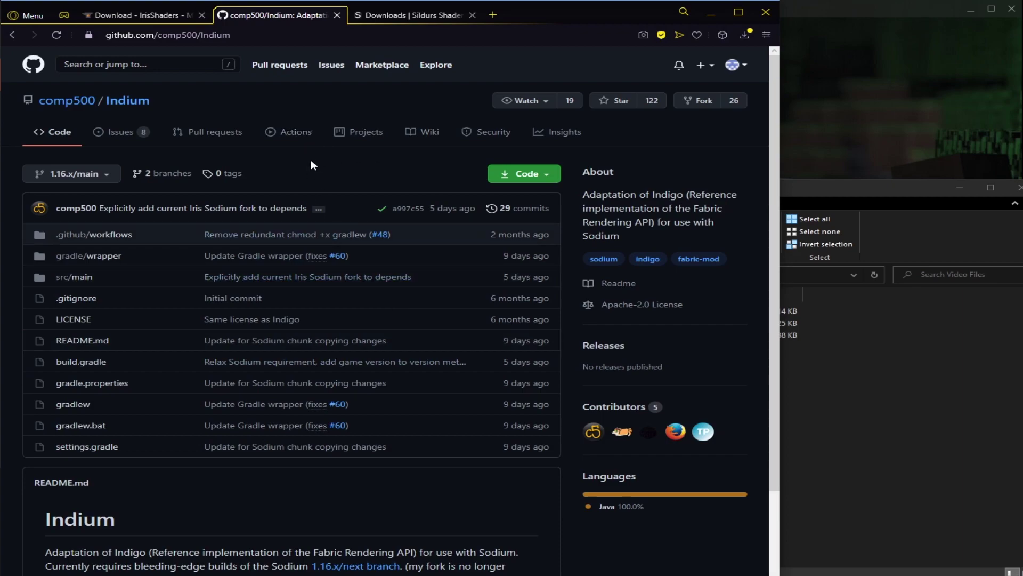
click(290, 141)
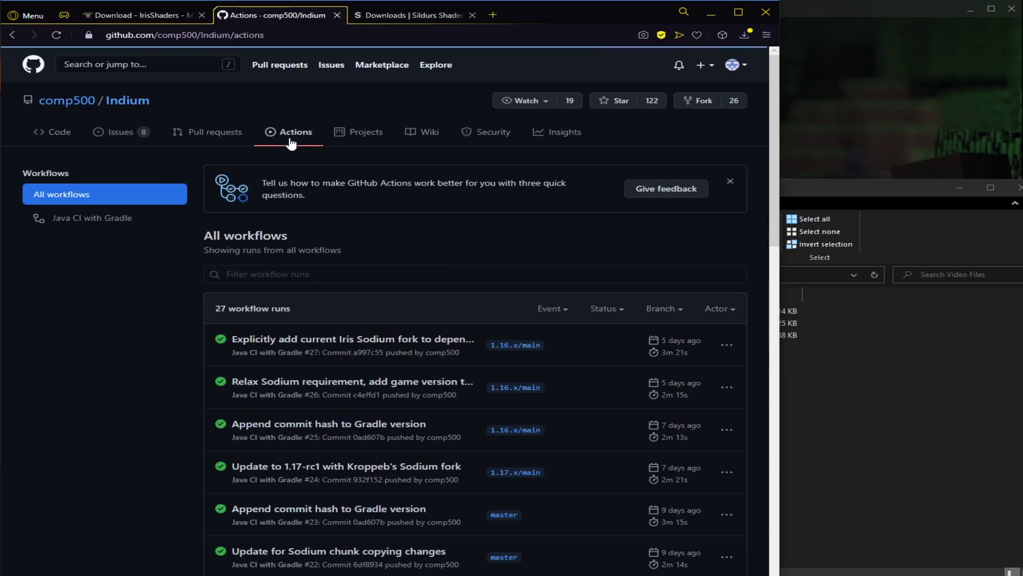
scroll(370, 312, down, 1)
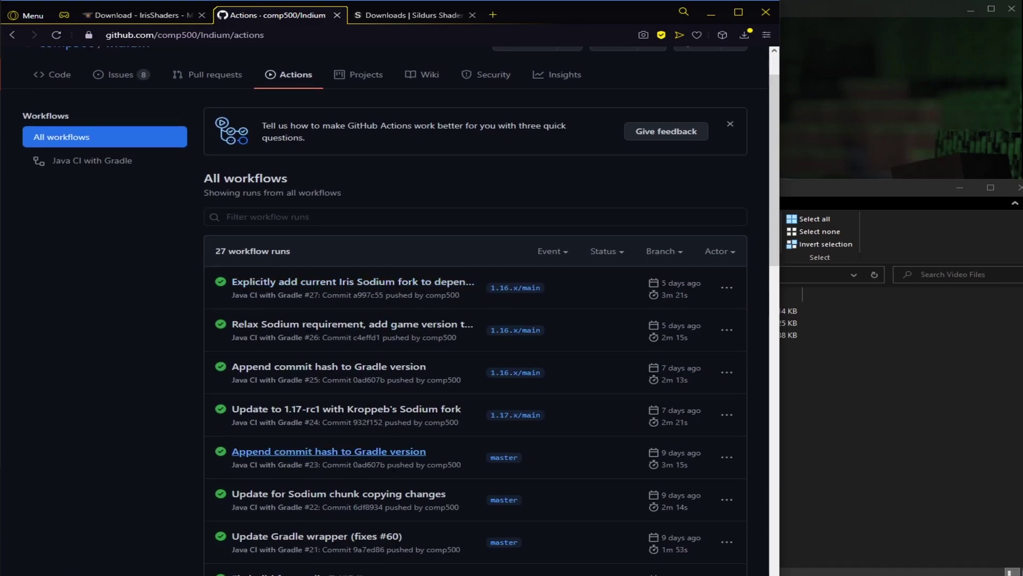
scroll(401, 501, up, 1)
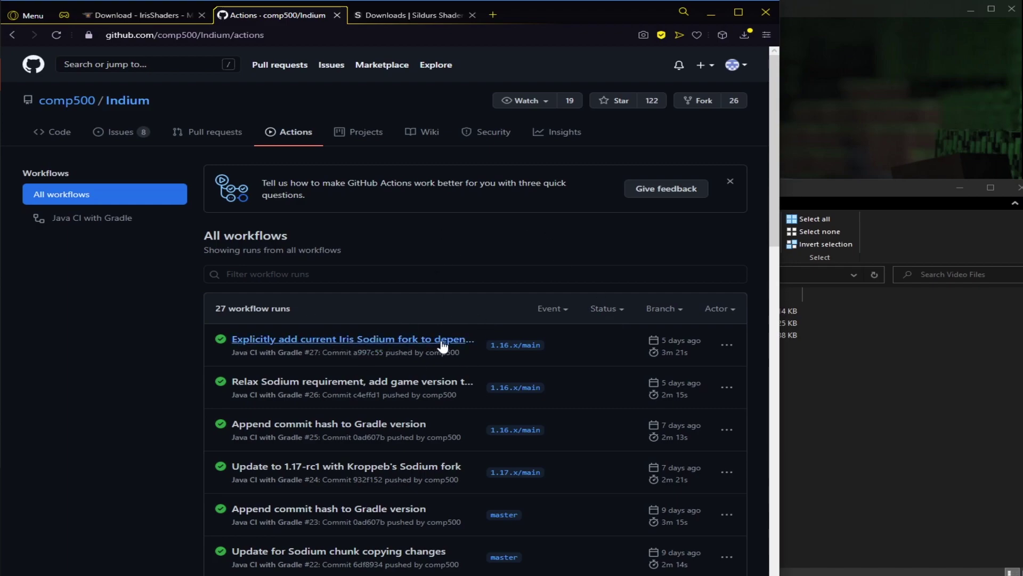
click(335, 342)
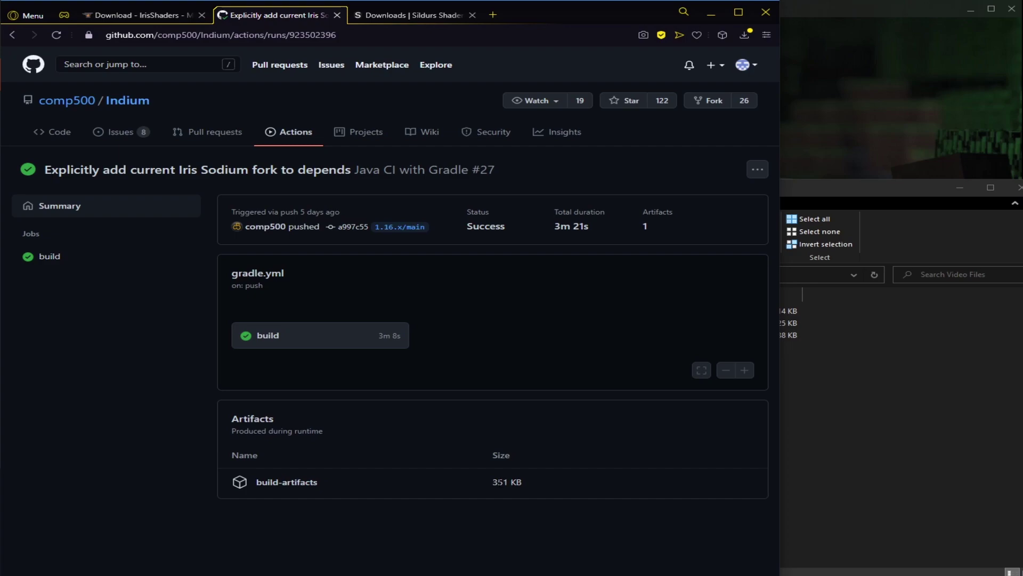
click(296, 482)
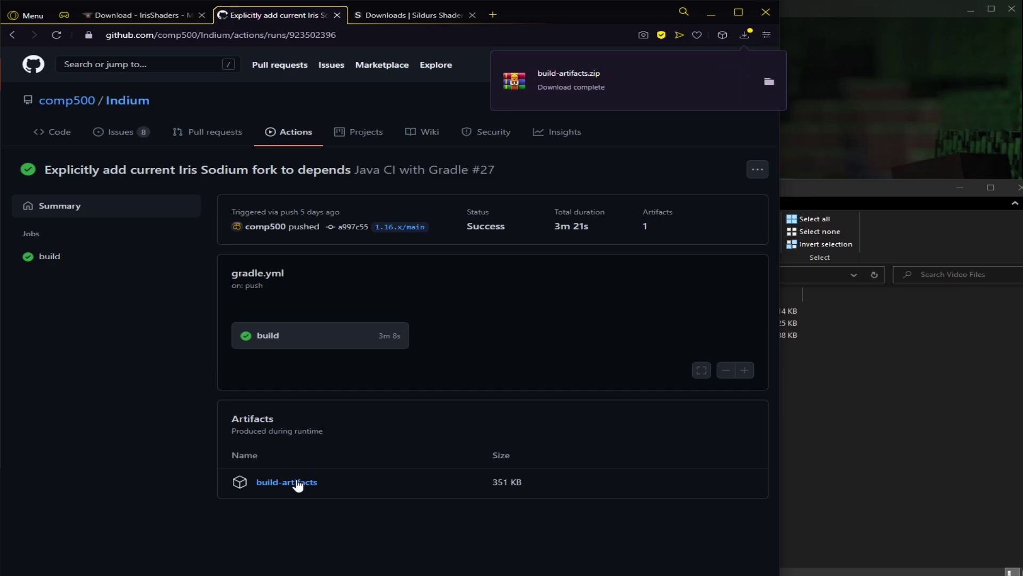
key(ctrl+Tab)
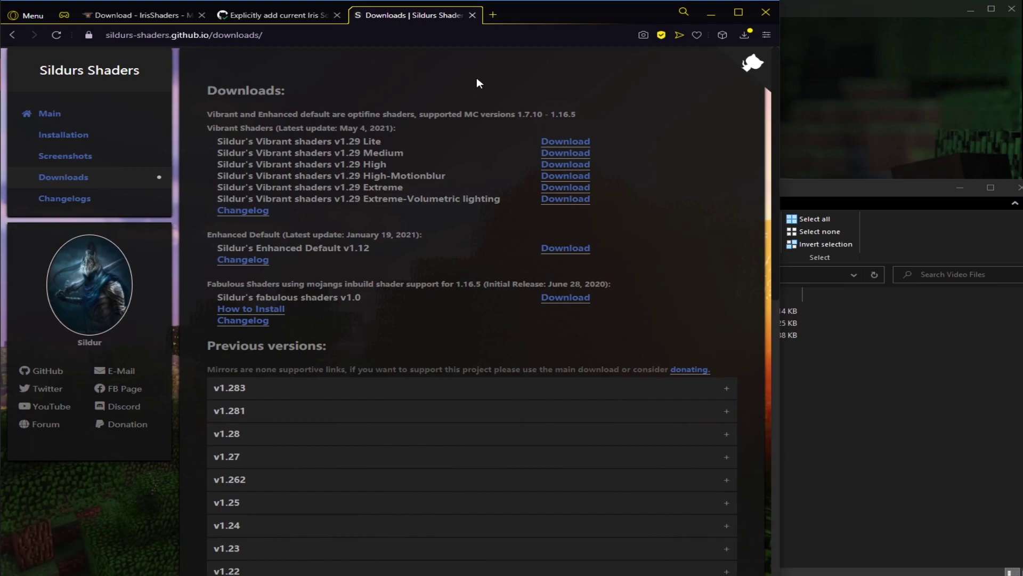
- Follow the Download link for Sildur's Vibrant shaders v1.29 Extreme to its AdFoc.us redirect page
click(551, 189)
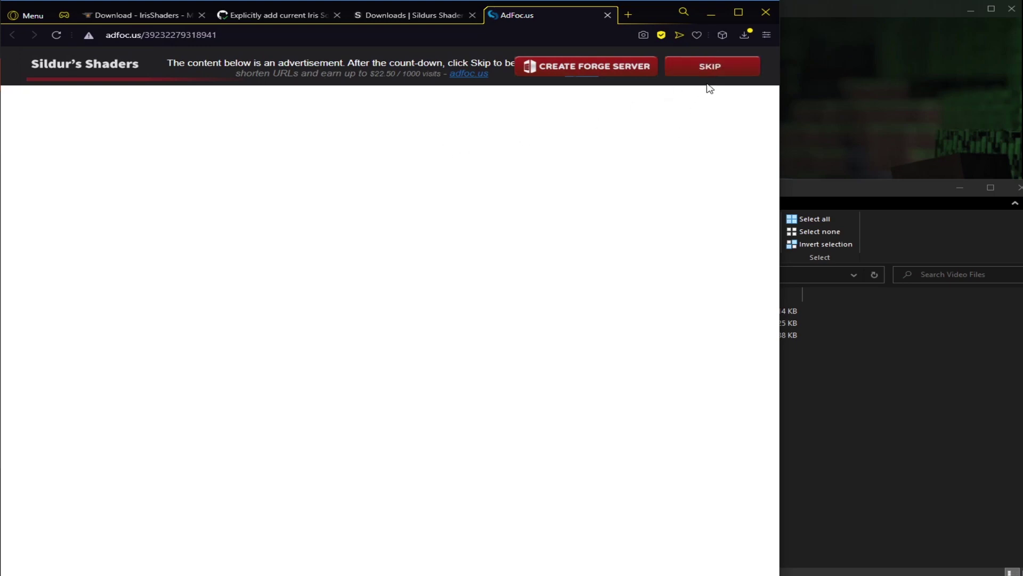
- Skip the ad and download the 137.15 KB Vibrant Shaders v1.29 Extreme zip from MediaFire
click(709, 69)
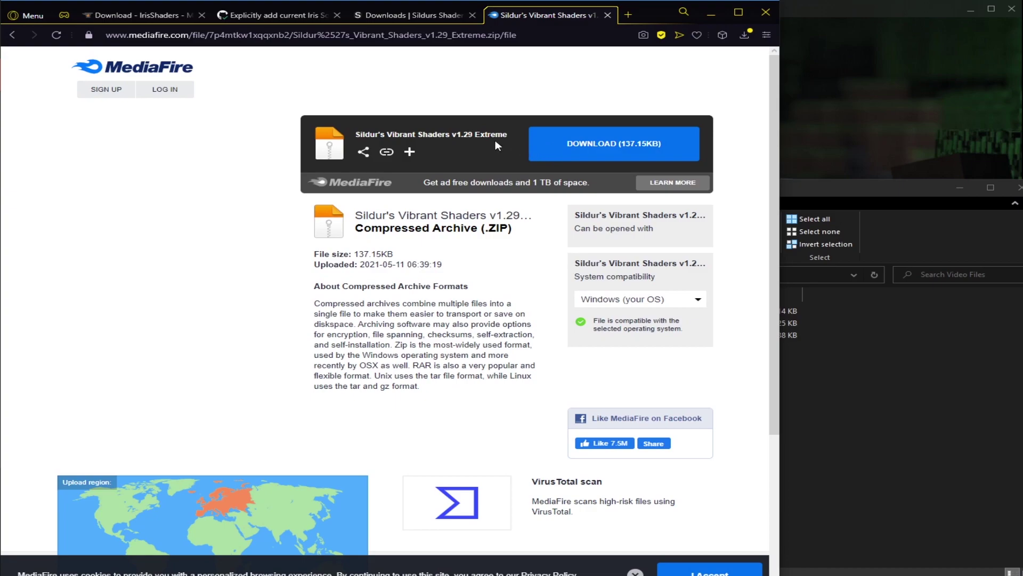
click(430, 11)
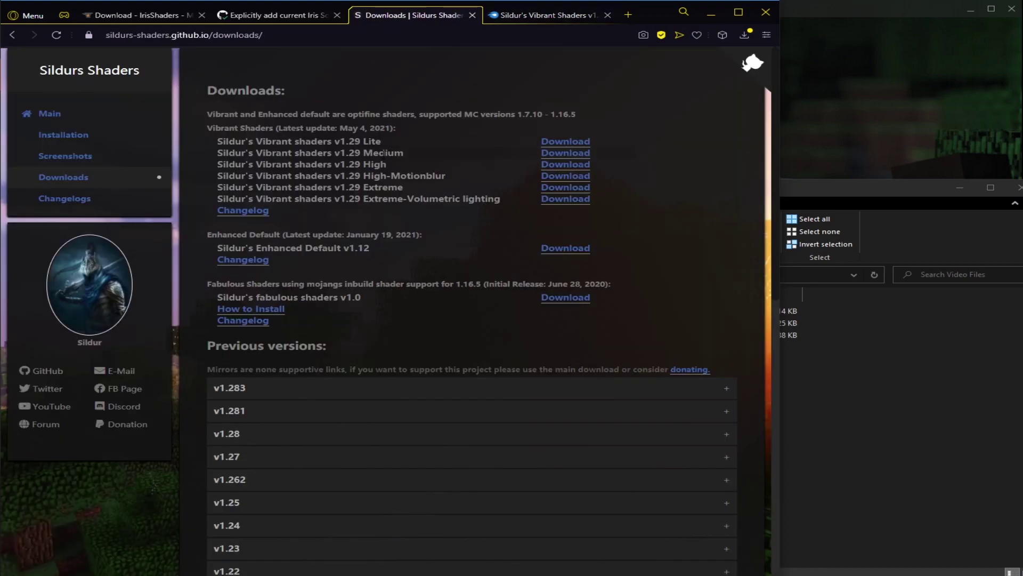
click(527, 17)
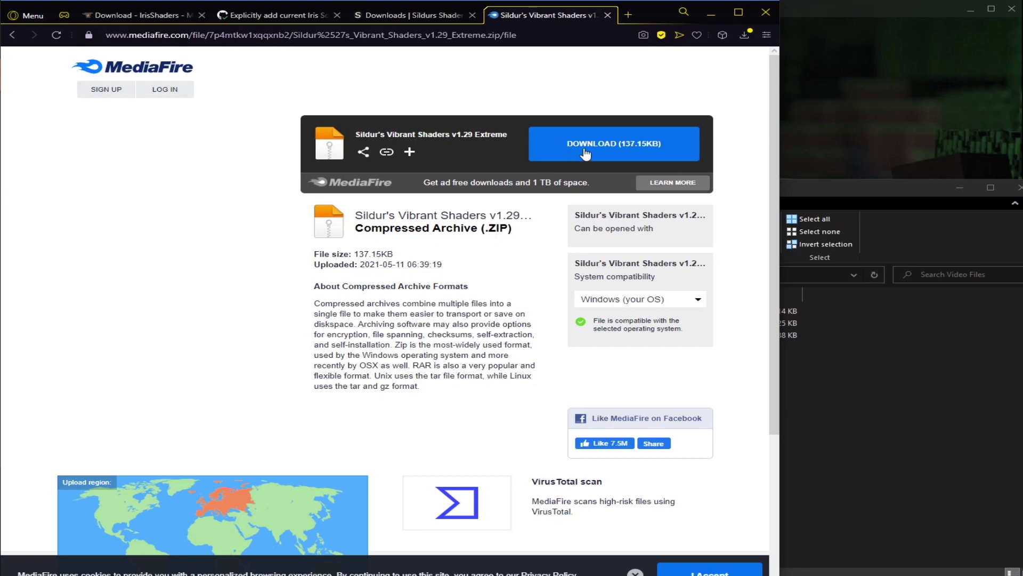
click(614, 146)
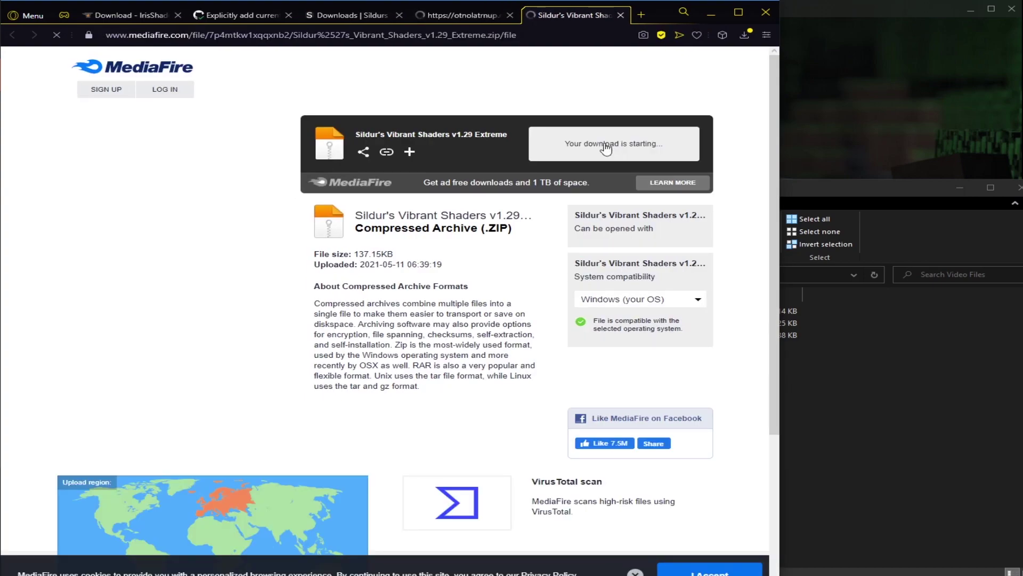
click(511, 15)
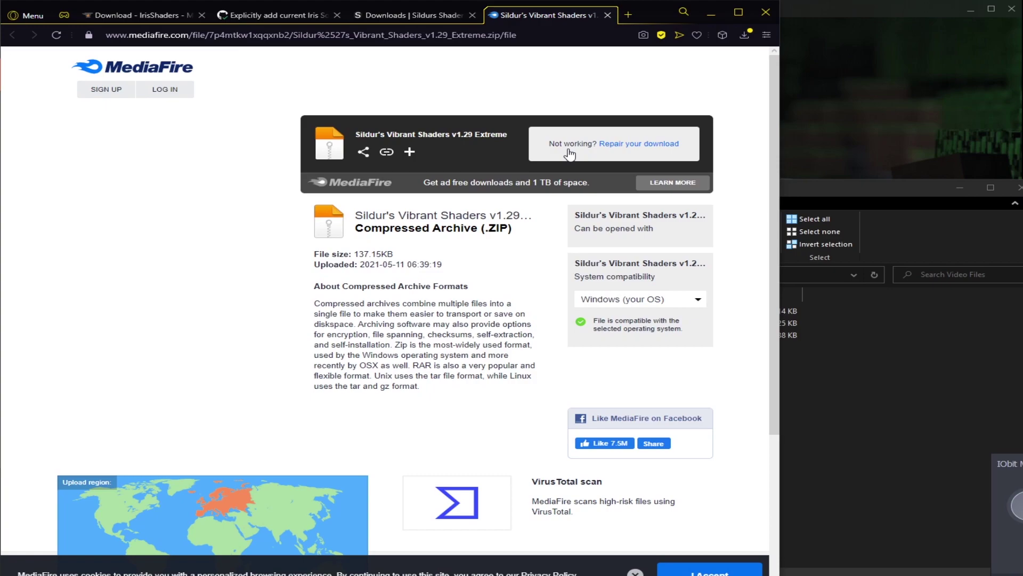
- Open the All of Fabric 3 instance folder from CurseForge and move iris-mc1.16.5-1.0.0.jar into mods
key(alt+Tab)
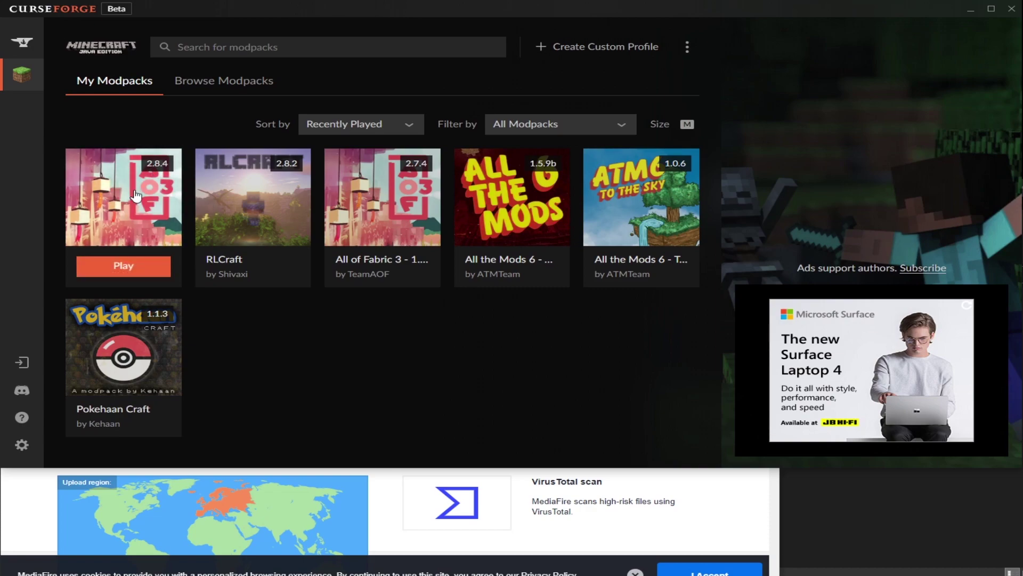
right_click(130, 214)
click(199, 311)
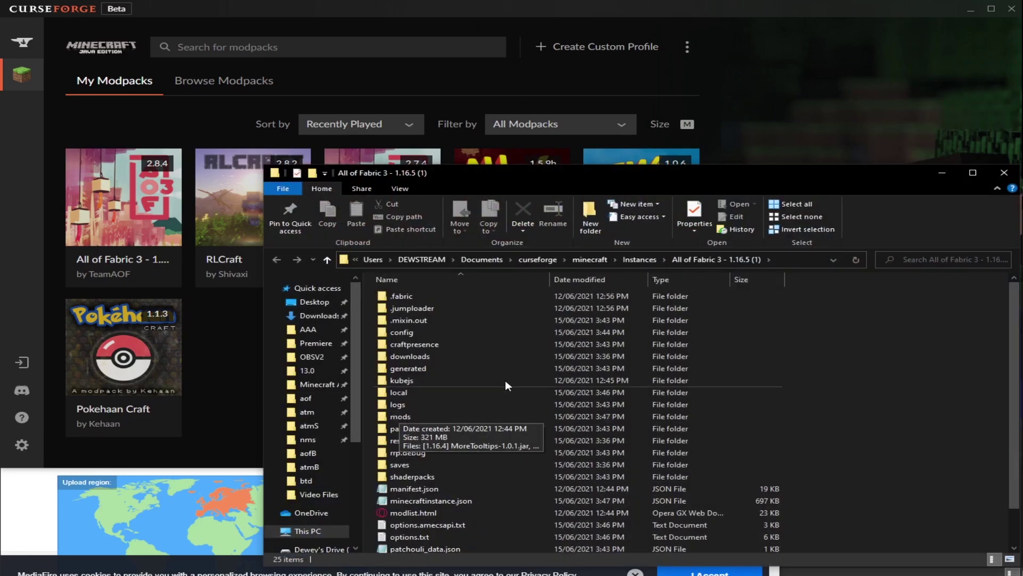
double_click(401, 416)
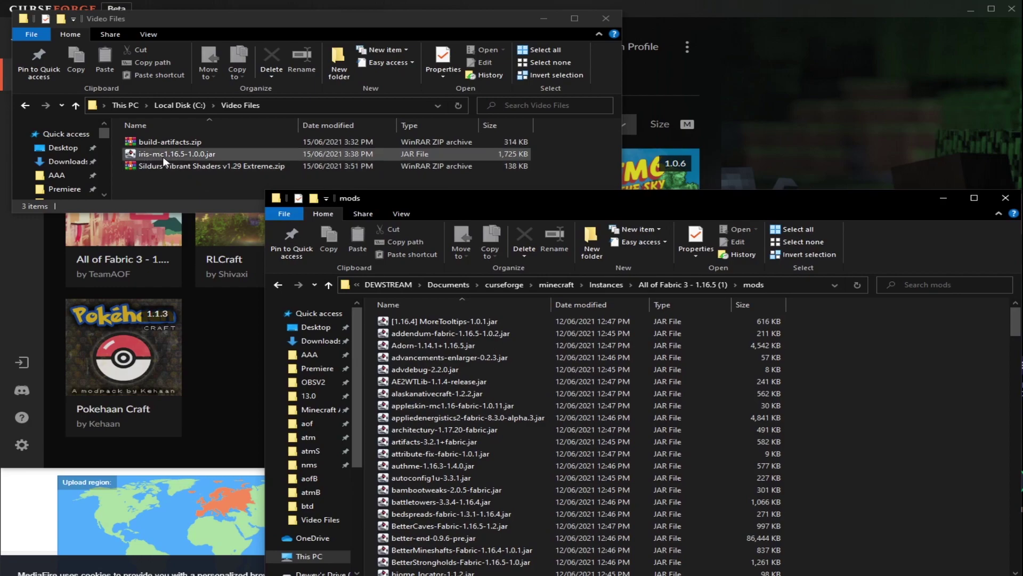
drag(174, 155, 861, 395)
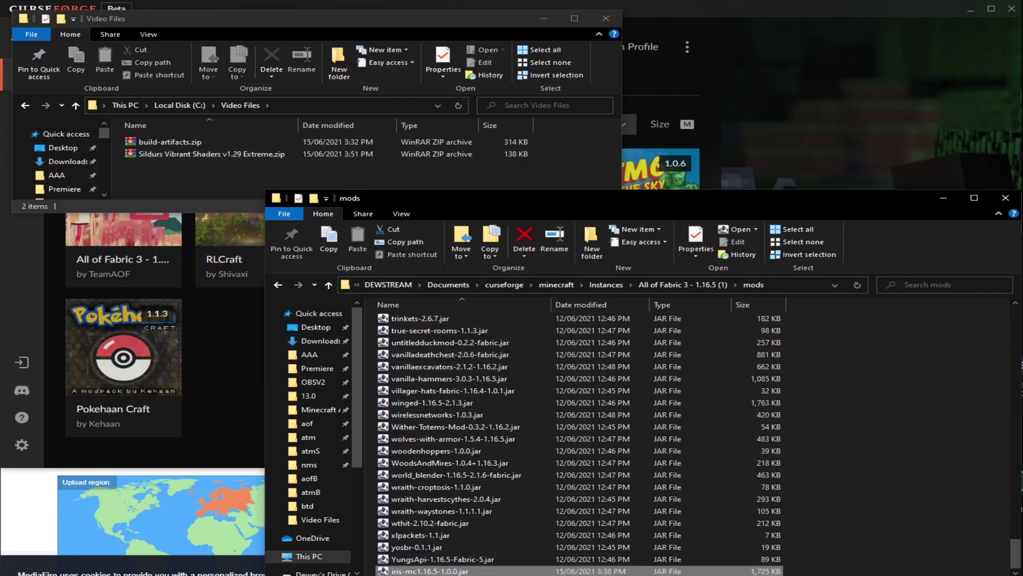
- Open build-artifacts.zip in WinRAR and drag indium-1.0.0+1.16.5-a997c55.jar into the mods folder
double_click(176, 147)
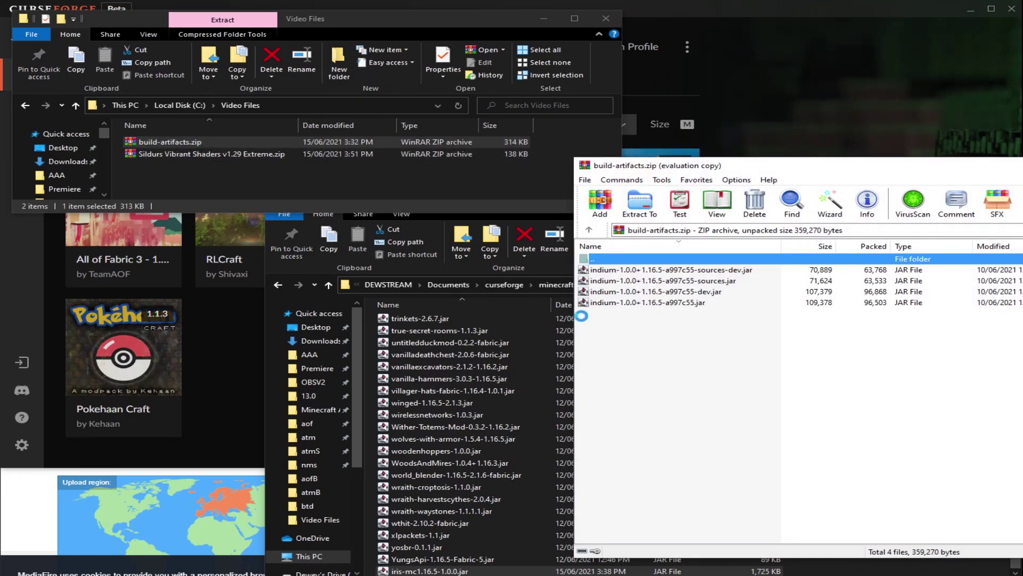
double_click(614, 303)
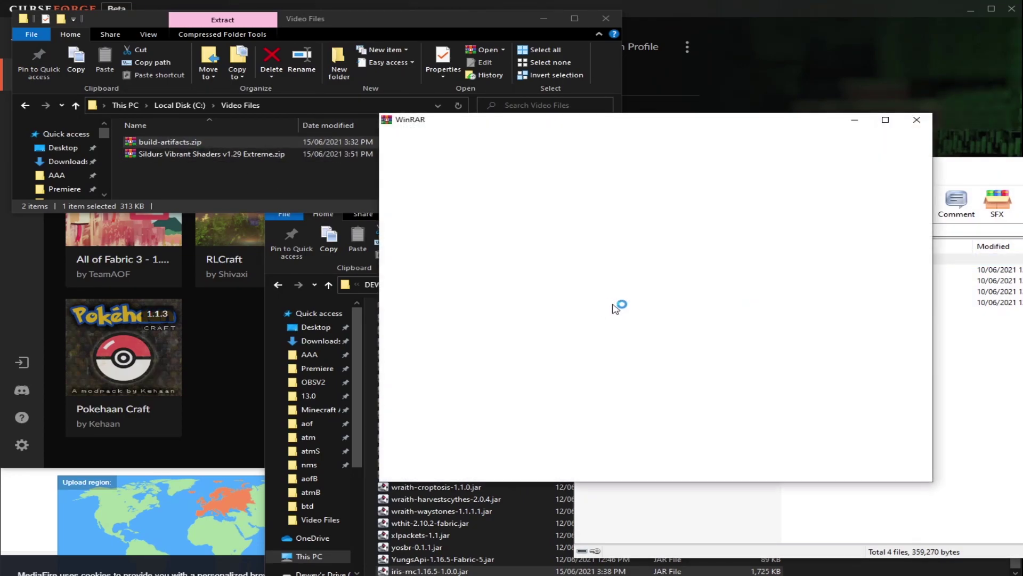
click(917, 119)
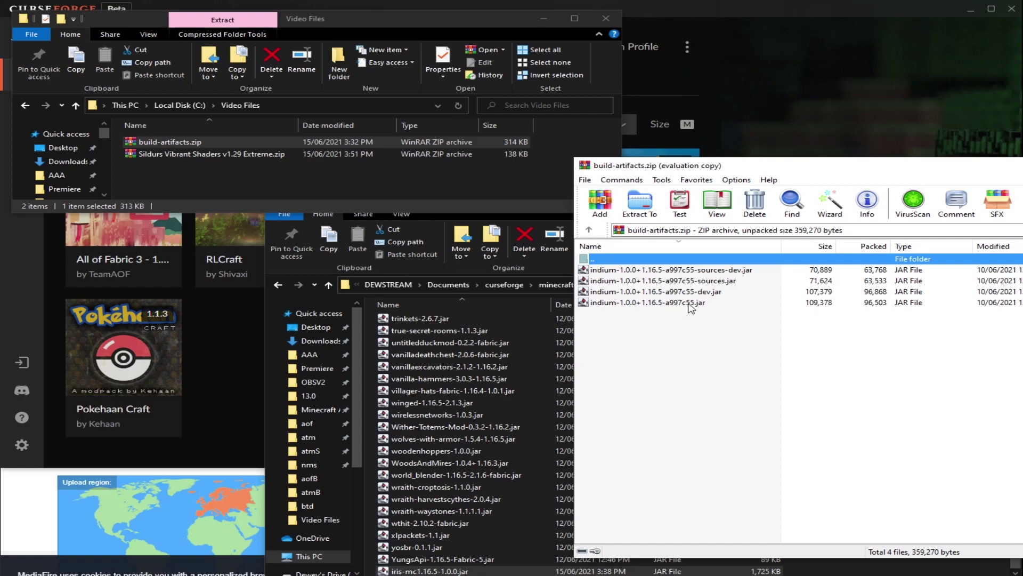
click(651, 303)
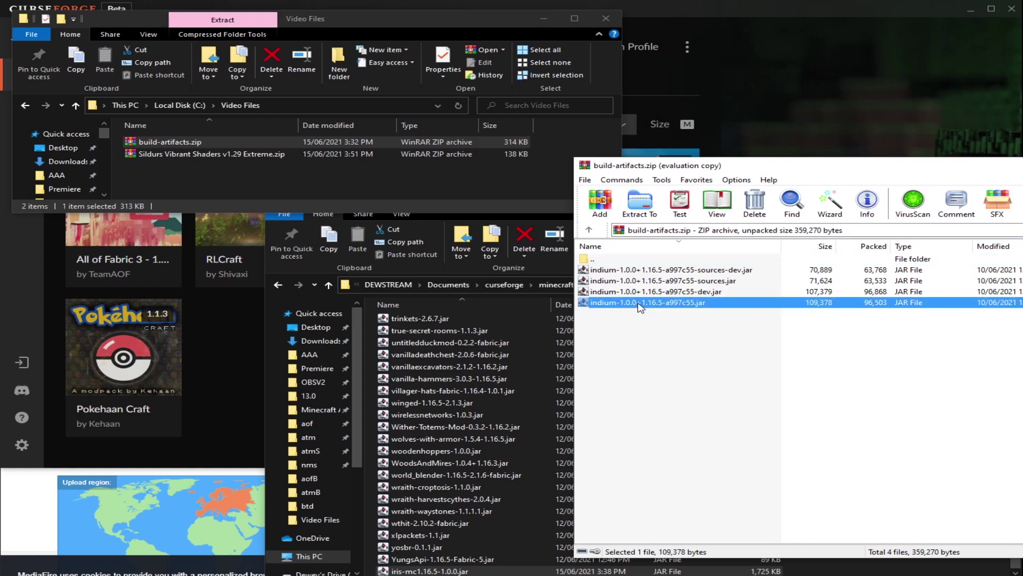
drag(642, 308, 455, 375)
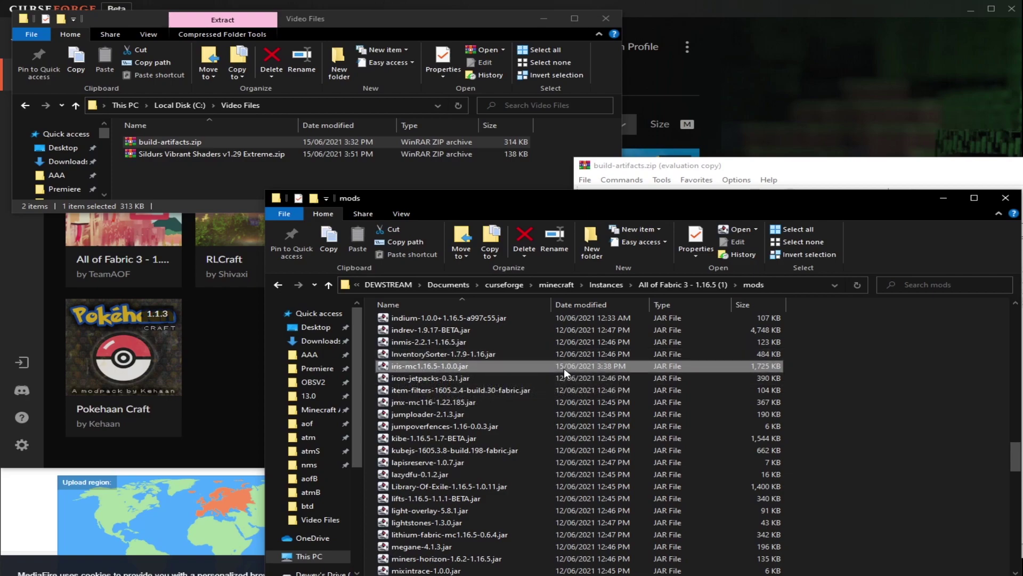
- Launch All of Fabric 3 from CurseForge and go to Options > Video Settings in game
click(228, 331)
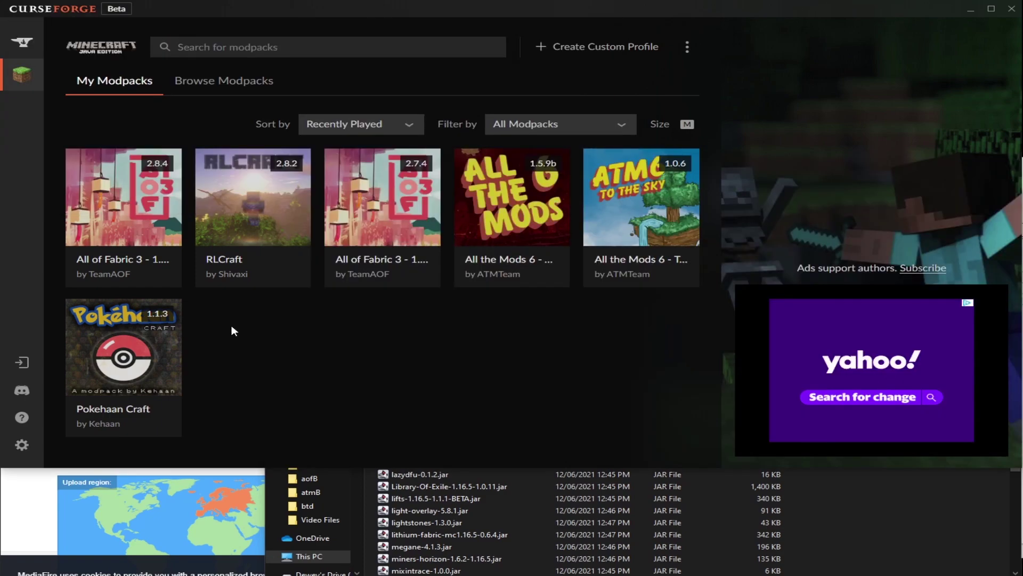
click(118, 270)
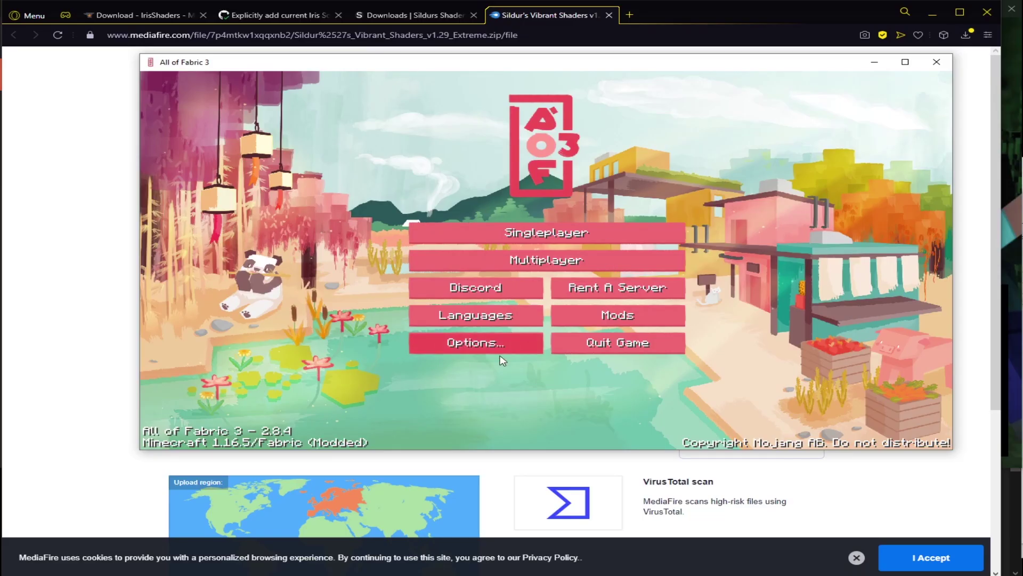
click(454, 345)
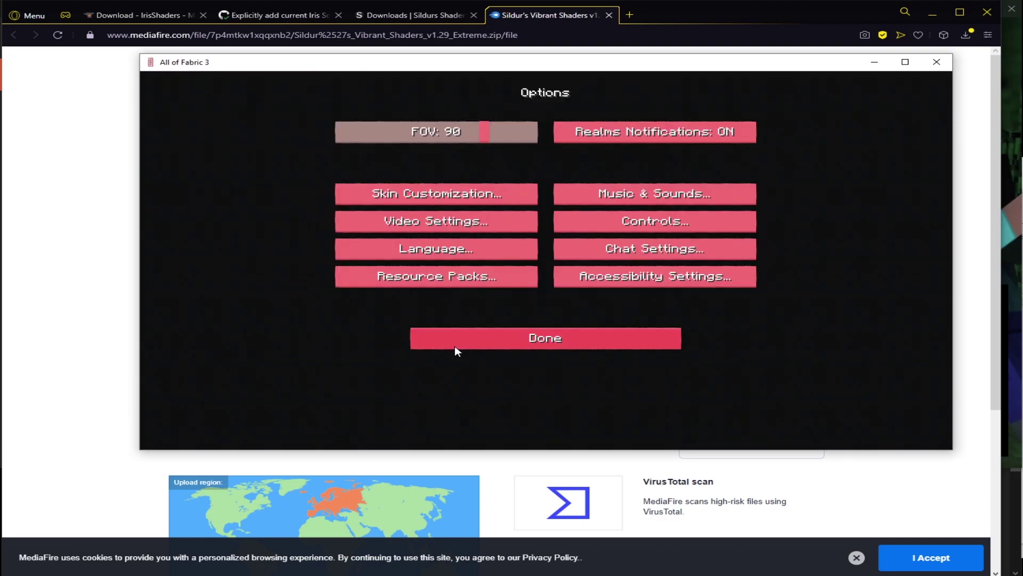
click(440, 221)
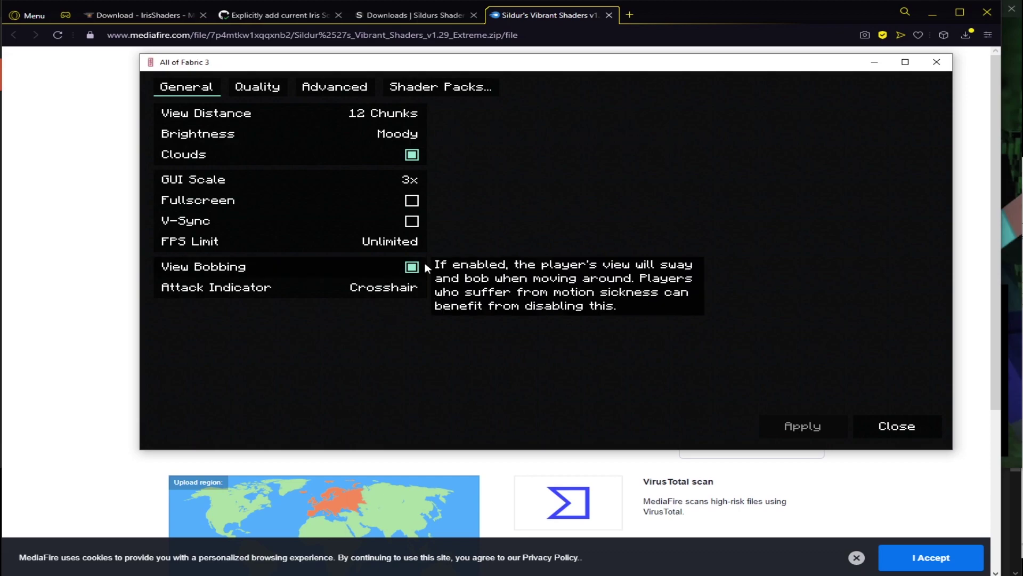
- Move the Sildurs Vibrant Shaders v1.29 Extreme zip into the instance's shaderpacks folder
click(435, 86)
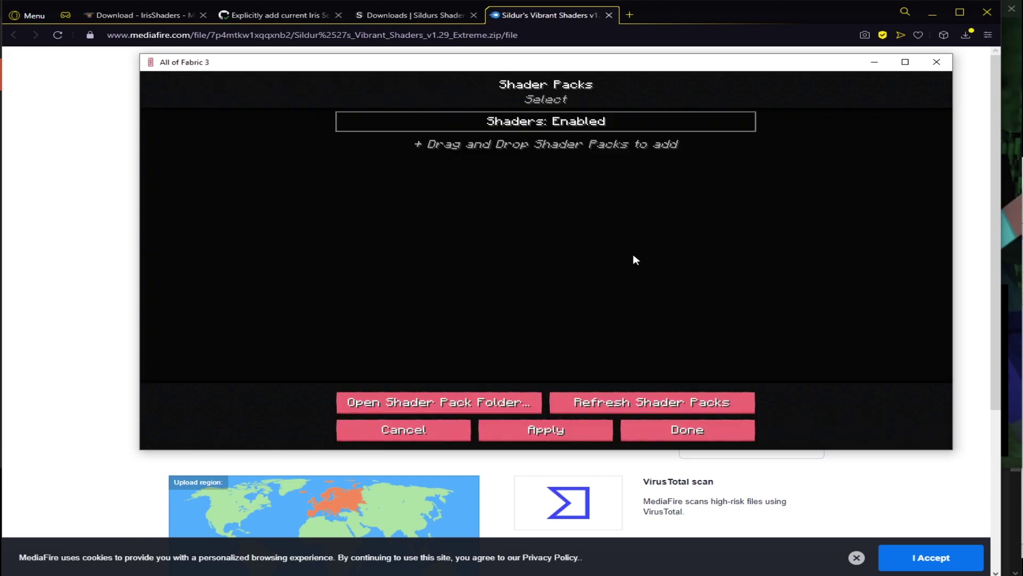
click(458, 403)
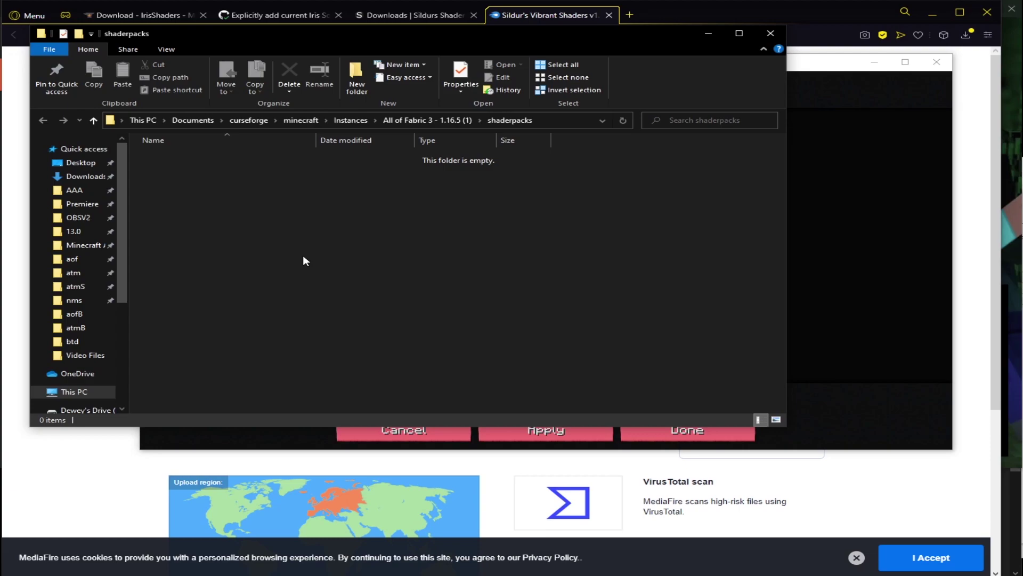
key(alt+Tab)
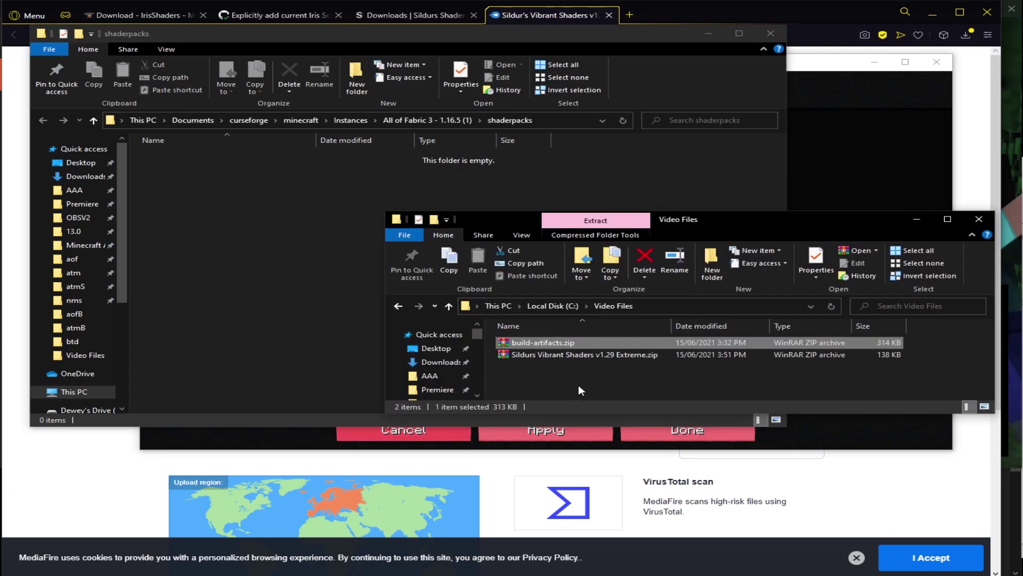
drag(562, 356, 290, 210)
- Refresh the shader pack list in Minecraft and select Sildurs Vibrant Shaders v1.29 Extreme
click(817, 82)
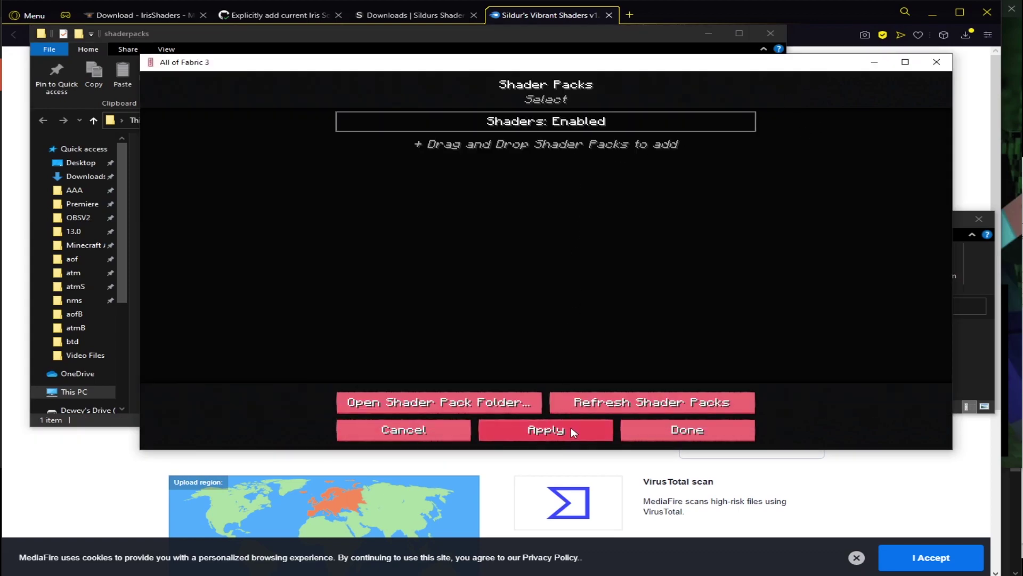
click(622, 403)
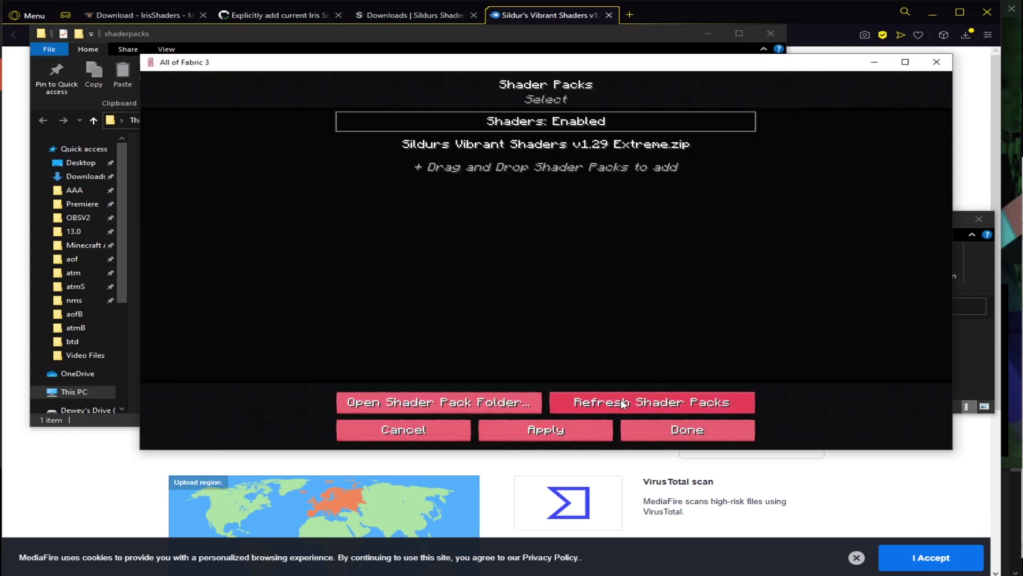
click(517, 148)
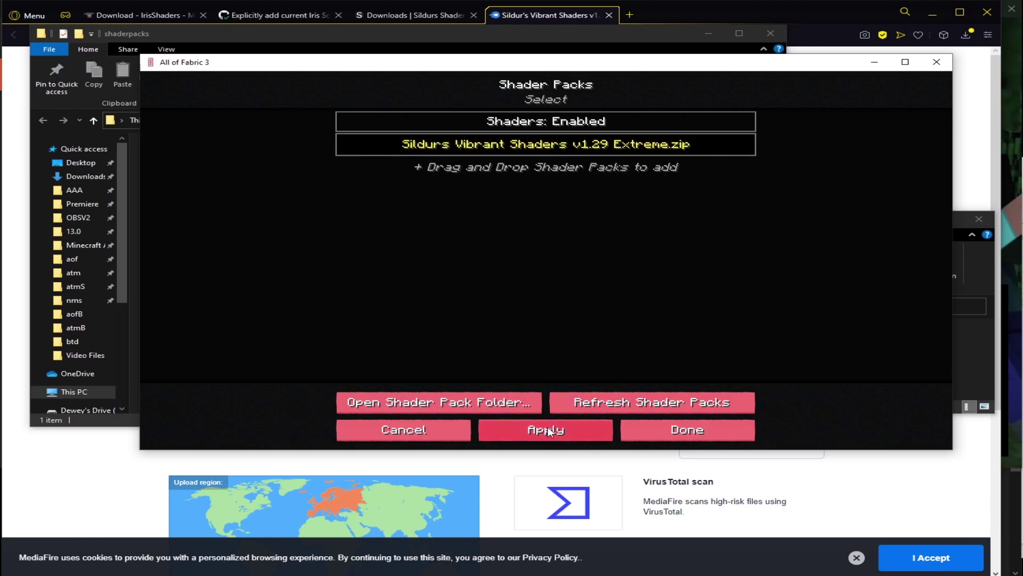
- Apply the Sildurs shader pack, return to the title screen and join The Dew Crew server
click(673, 433)
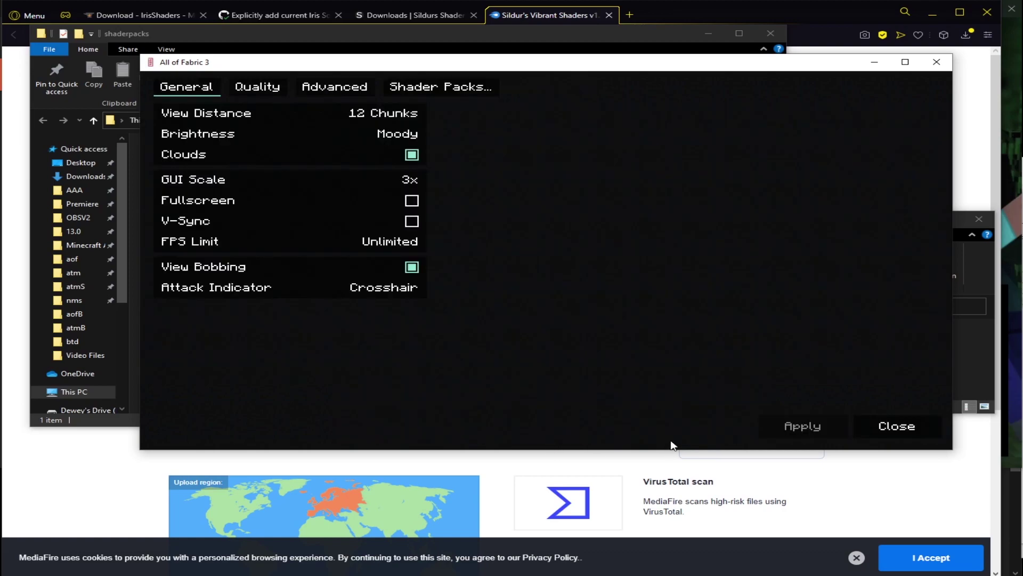
click(900, 424)
click(580, 345)
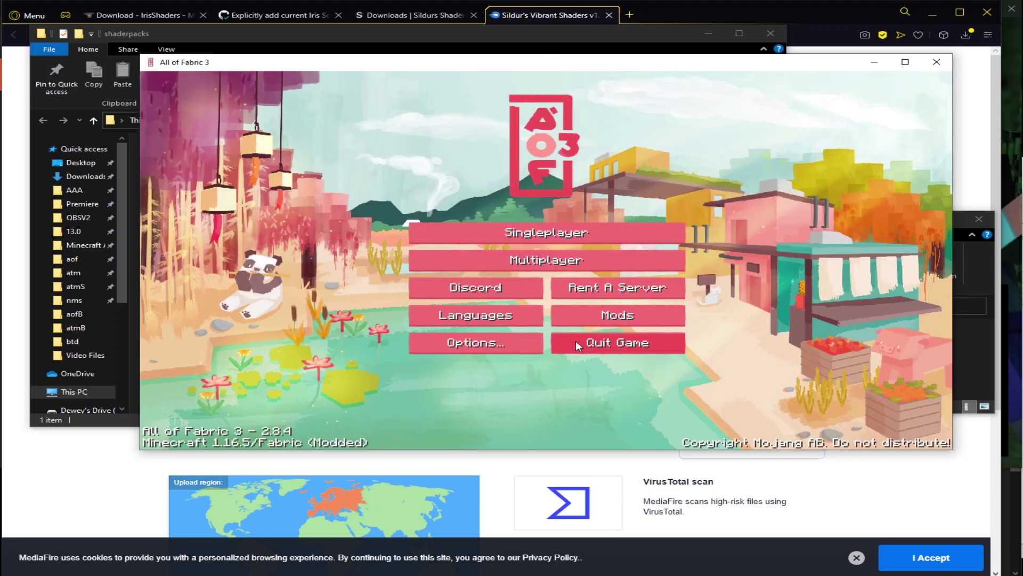
click(569, 262)
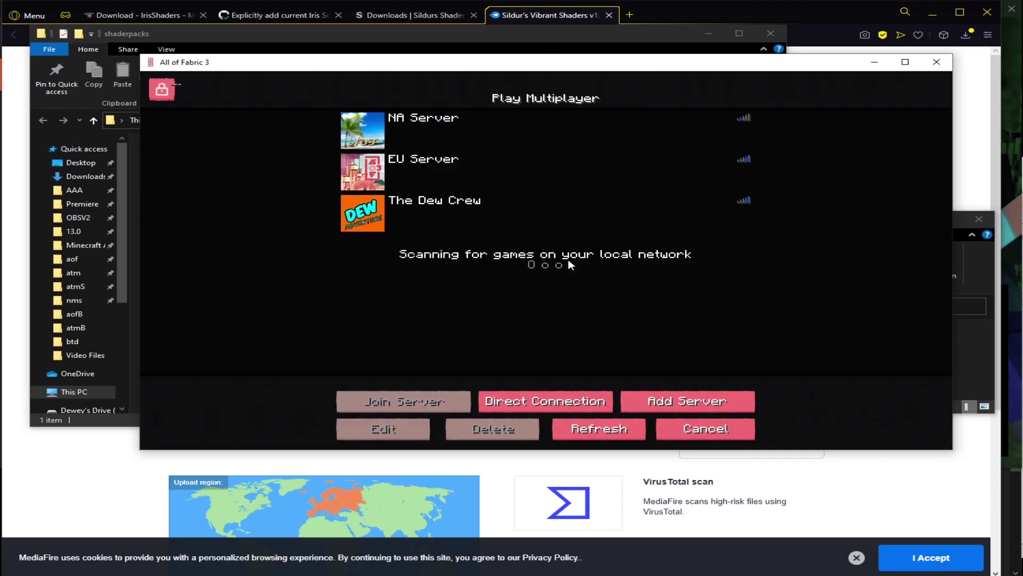
double_click(514, 216)
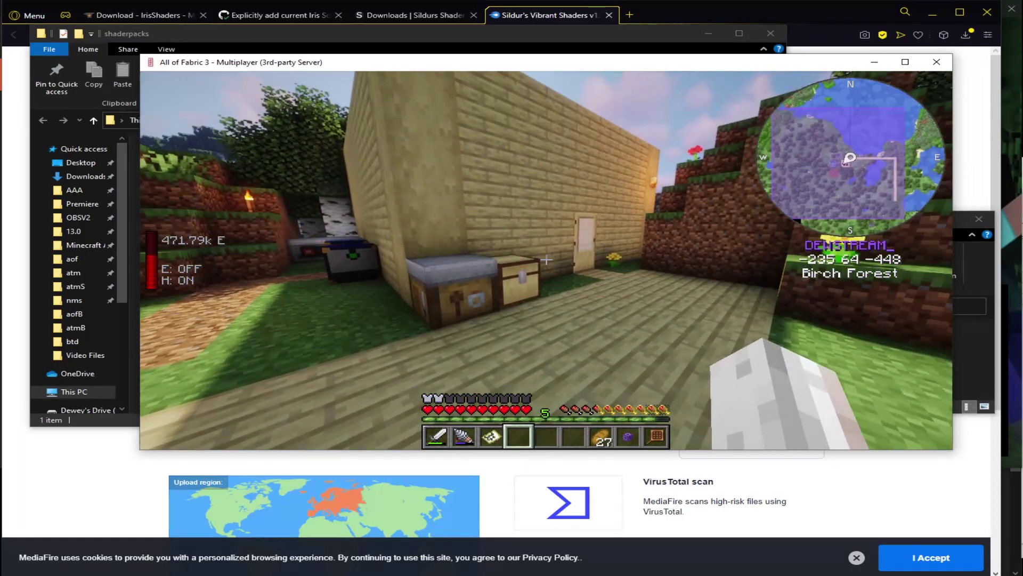
- Show the F3 debug readout and look around the shaded outdoor scenery
key(F3)
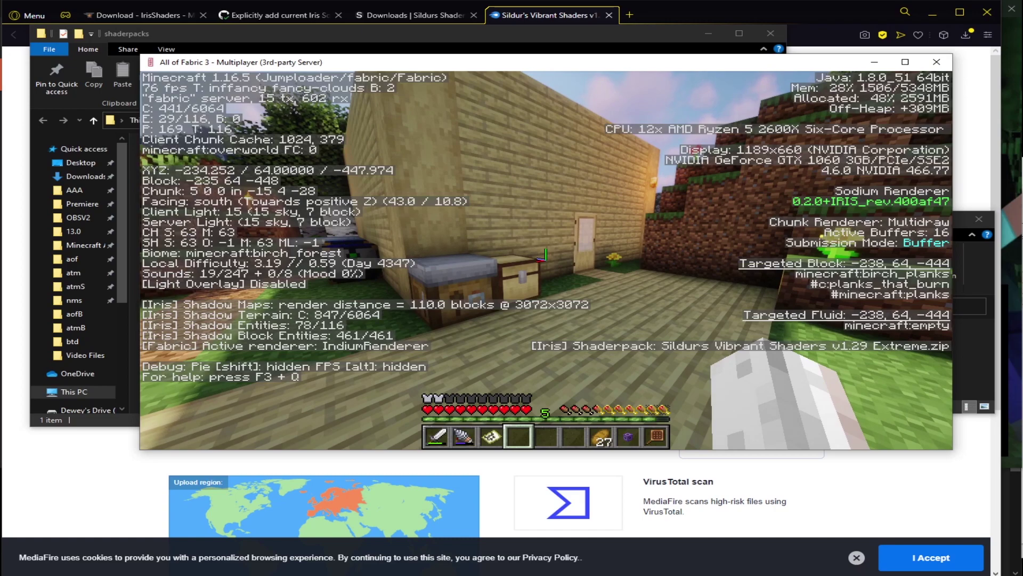
key(t)
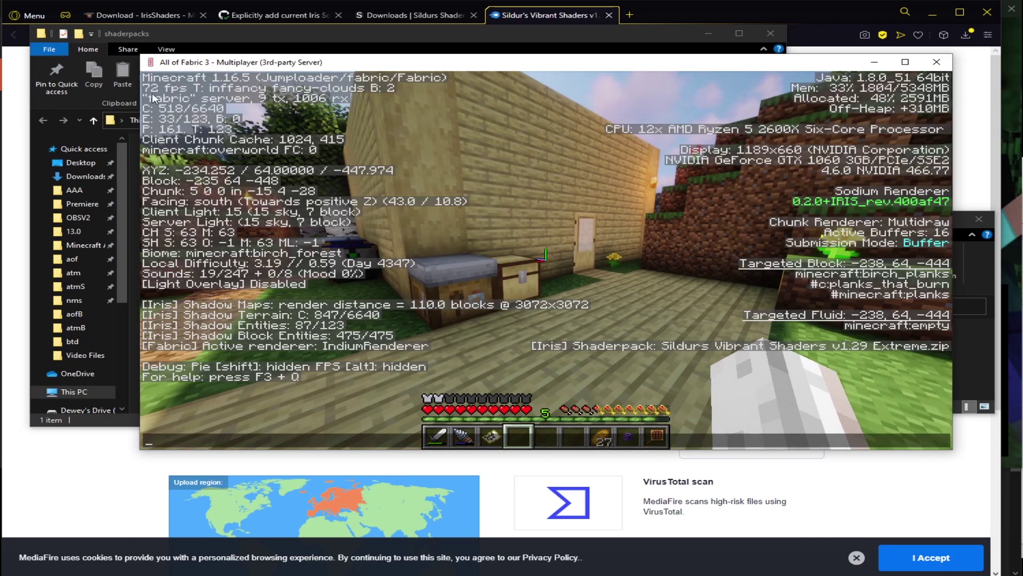
key(Escape)
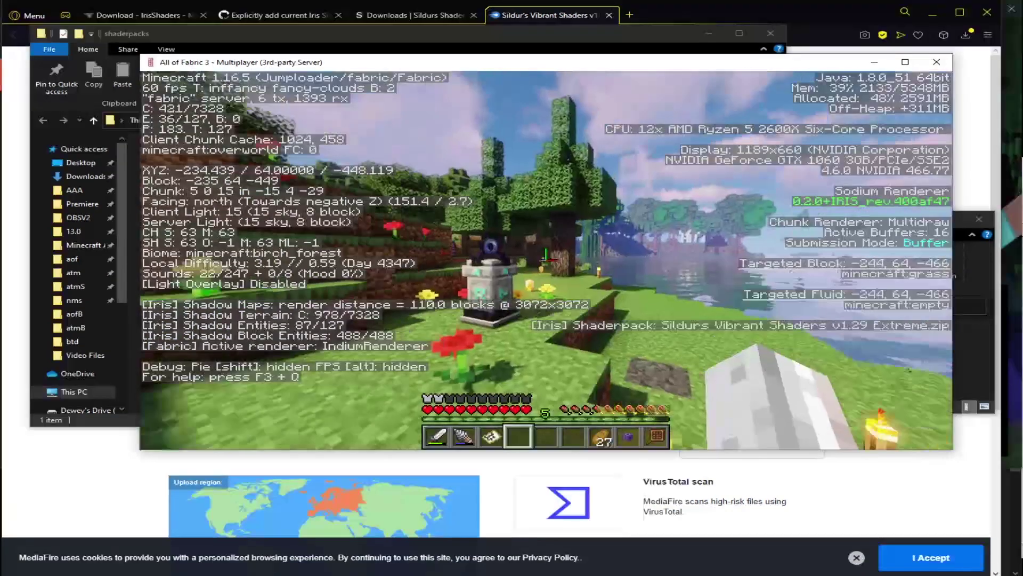
key(w)
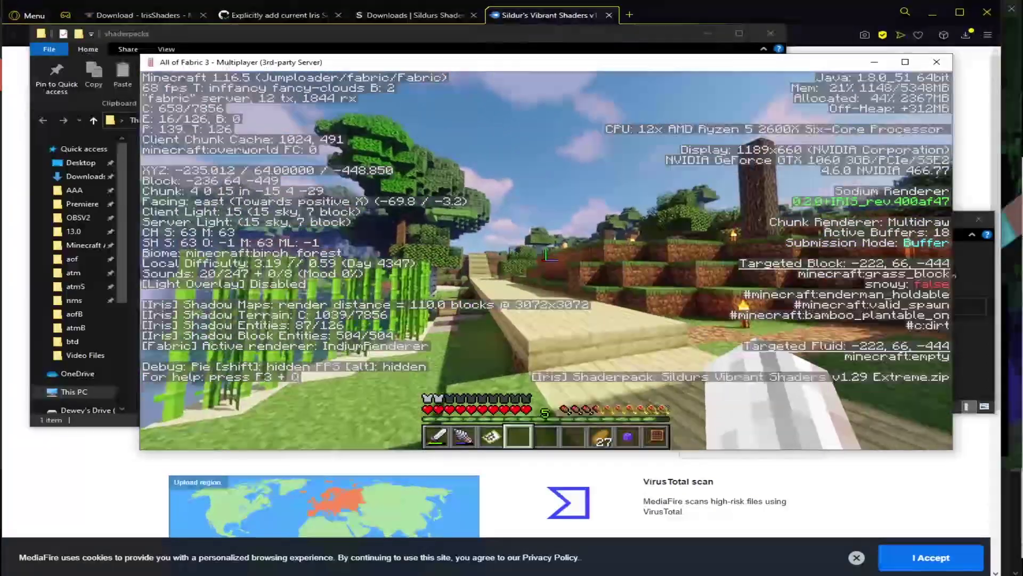
key(d)
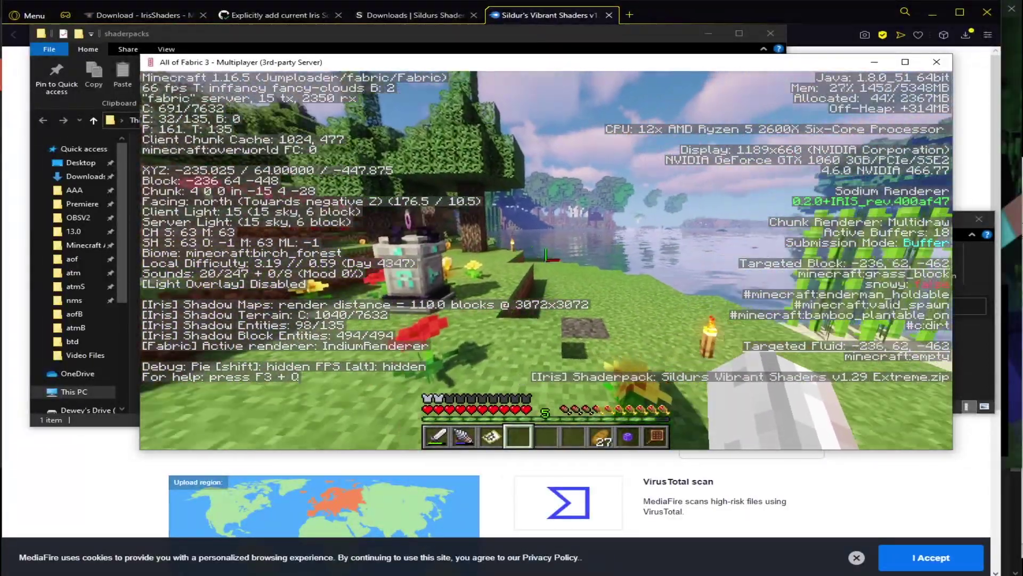
key(t)
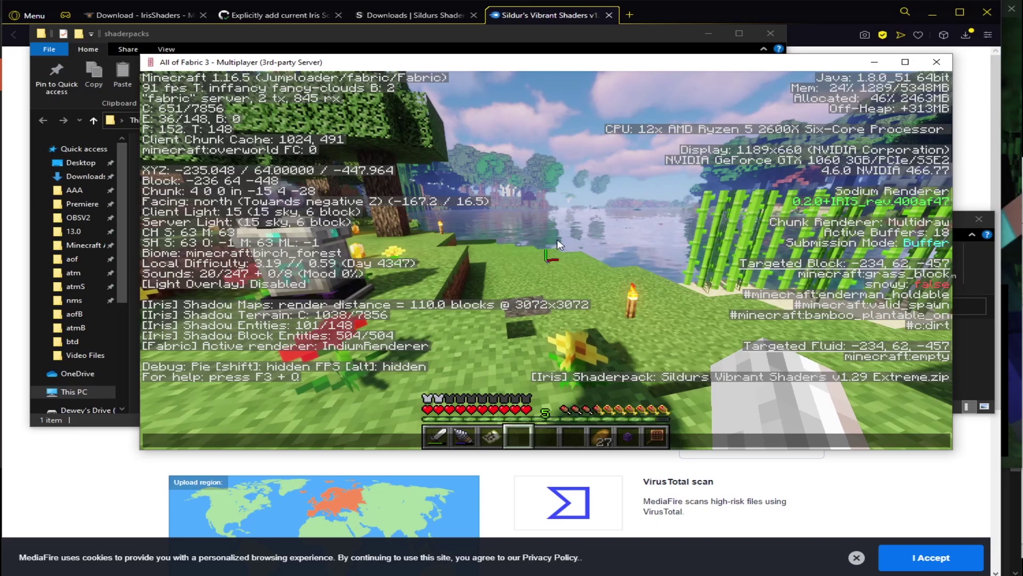
key(Escape)
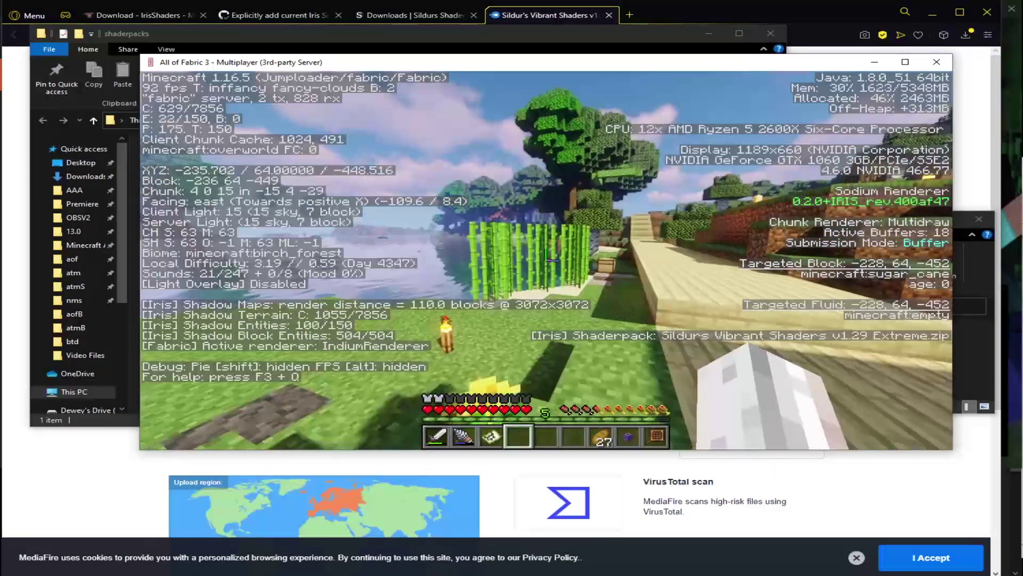
- Walk through the plank house to the pink crafting terminal and briefly open its interface
key(F3)
key(F3)
key(w)
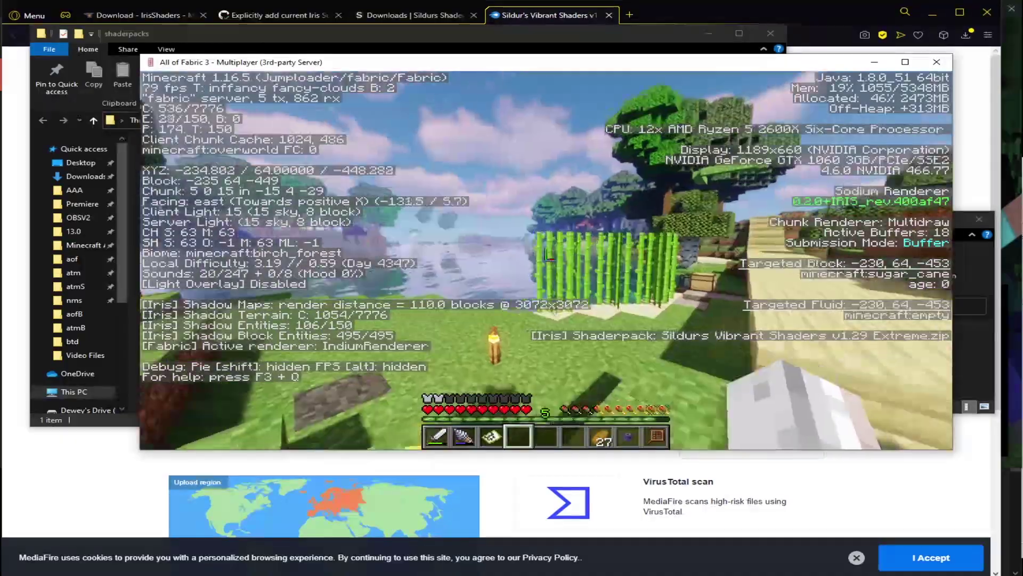
key(w)
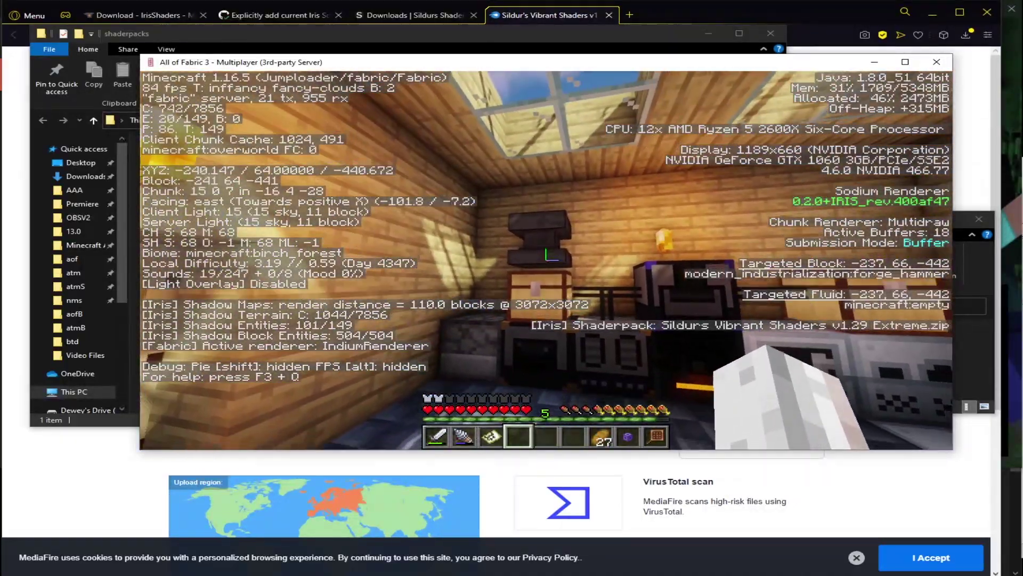
key(w)
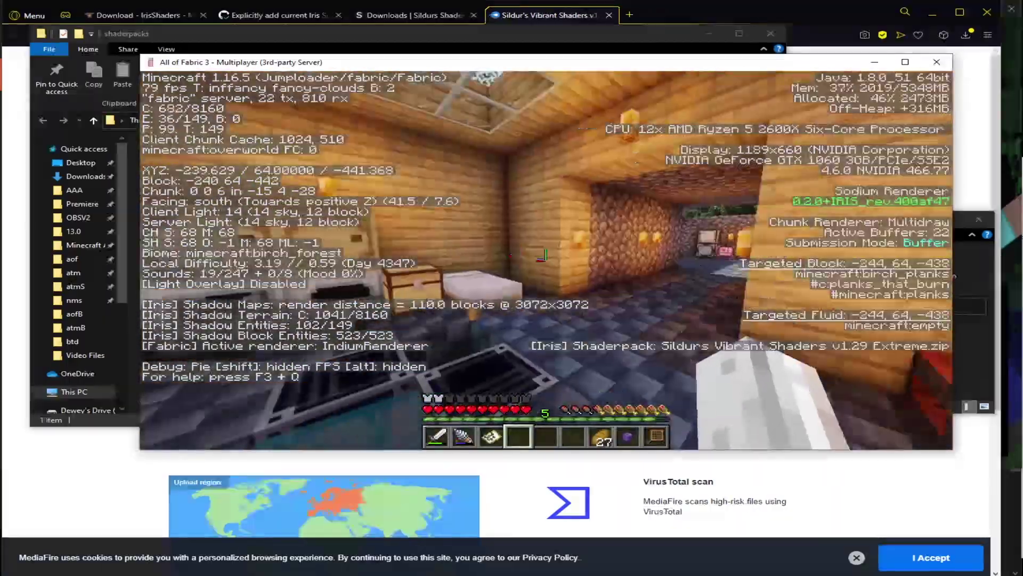
key(w)
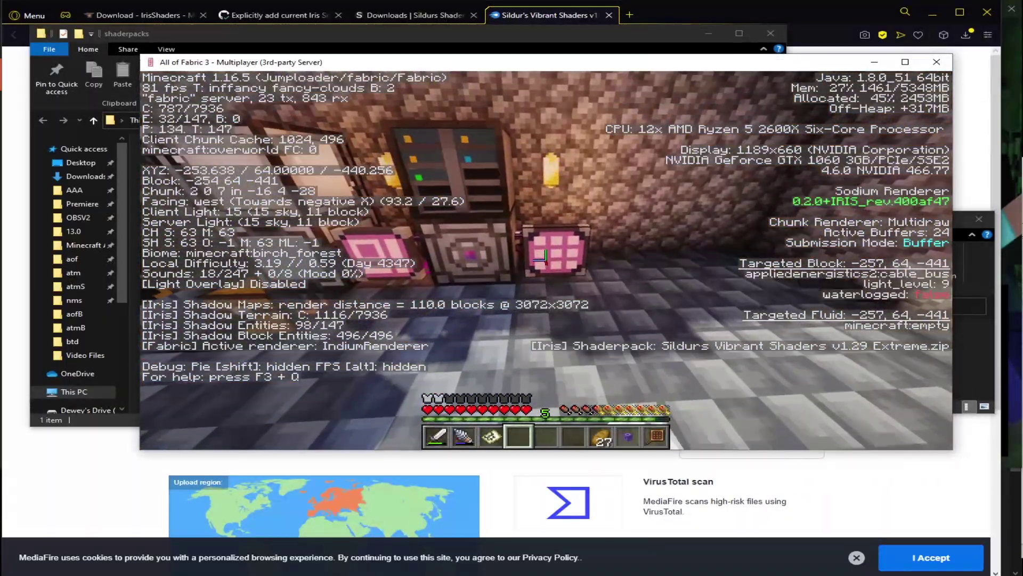
right_click(547, 258)
key(Escape)
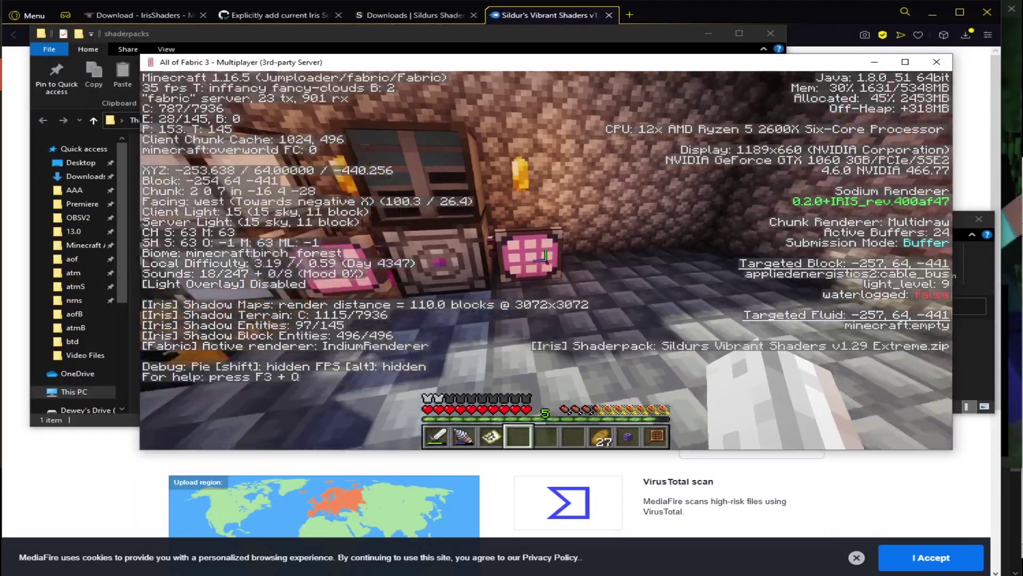
- Walk east out of the tunnel past the sugar cane and hide the debug readout
key(w)
key(w)
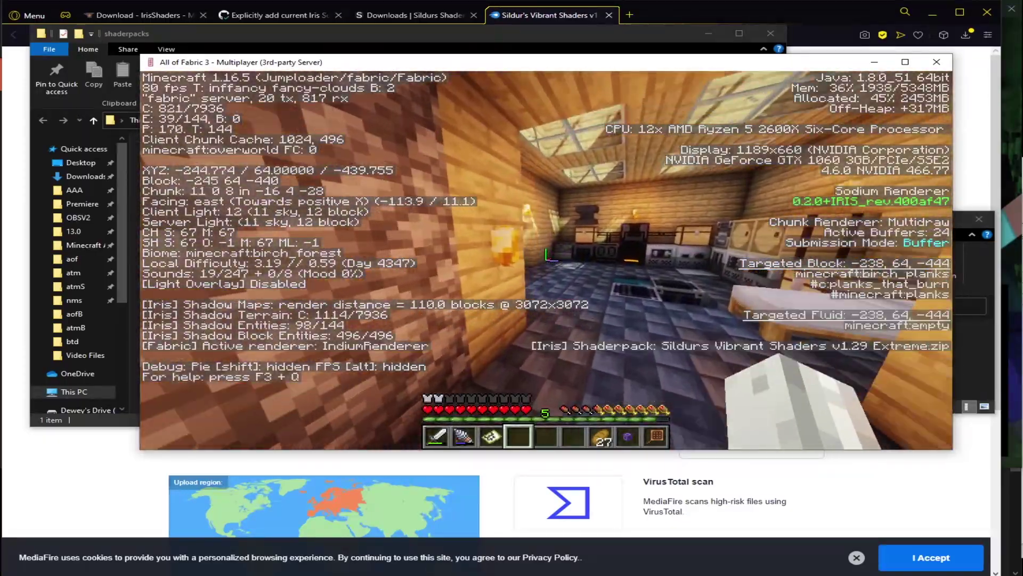
key(w)
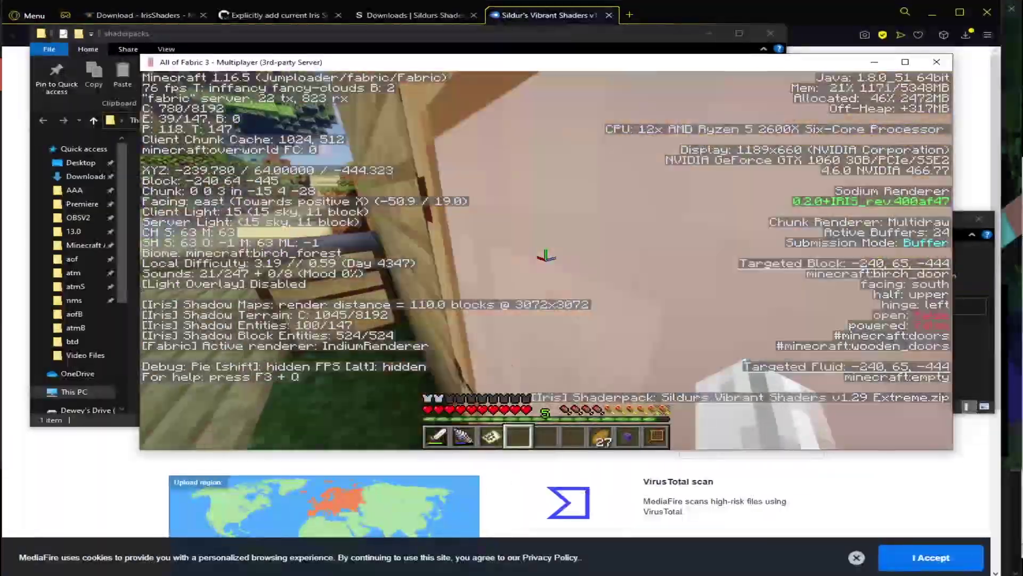
key(w)
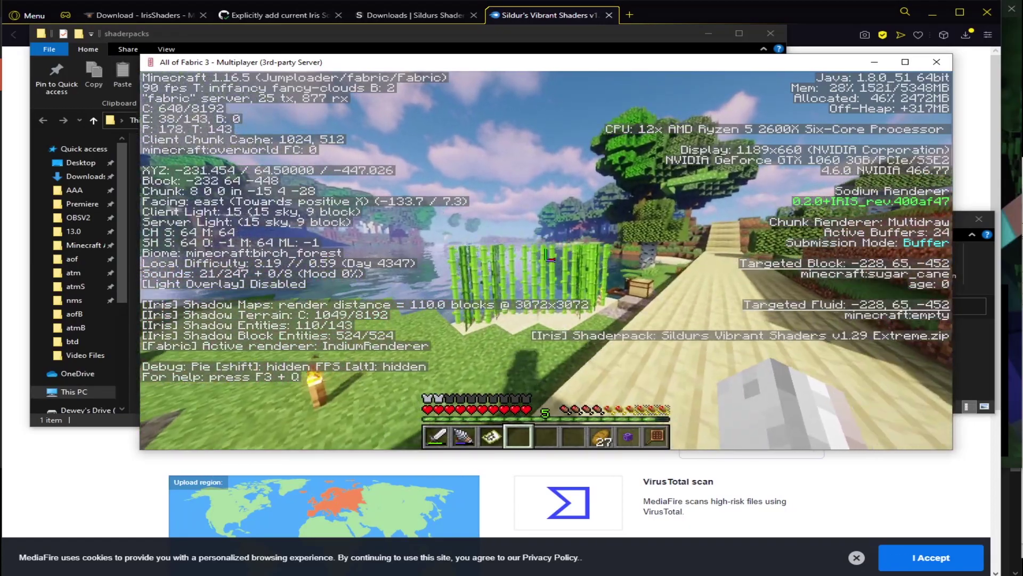
key(F3)
key(w)
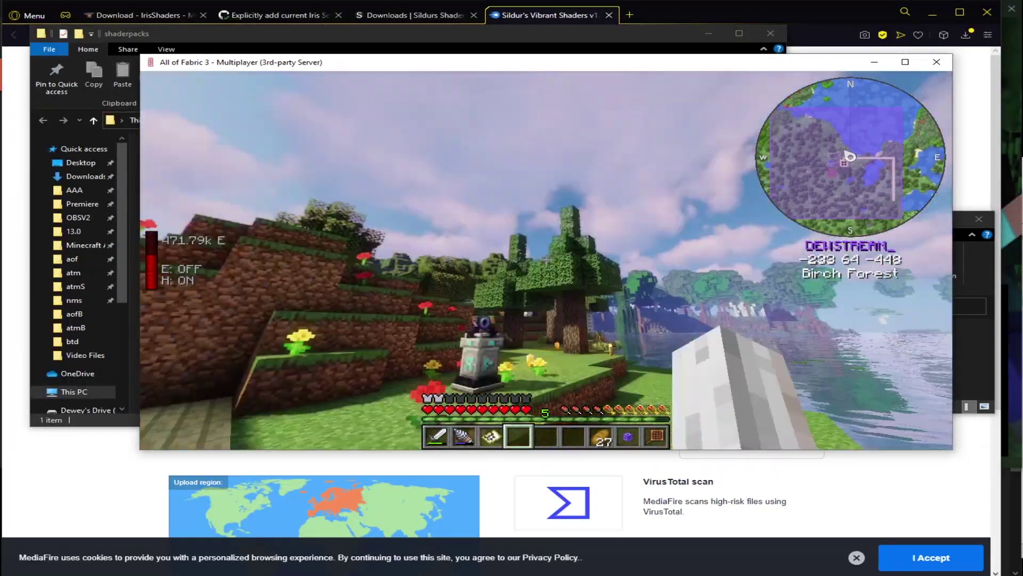
- Look over the plank house, lake and sandstone path, step outside, and show the F3 debug readout
key(w)
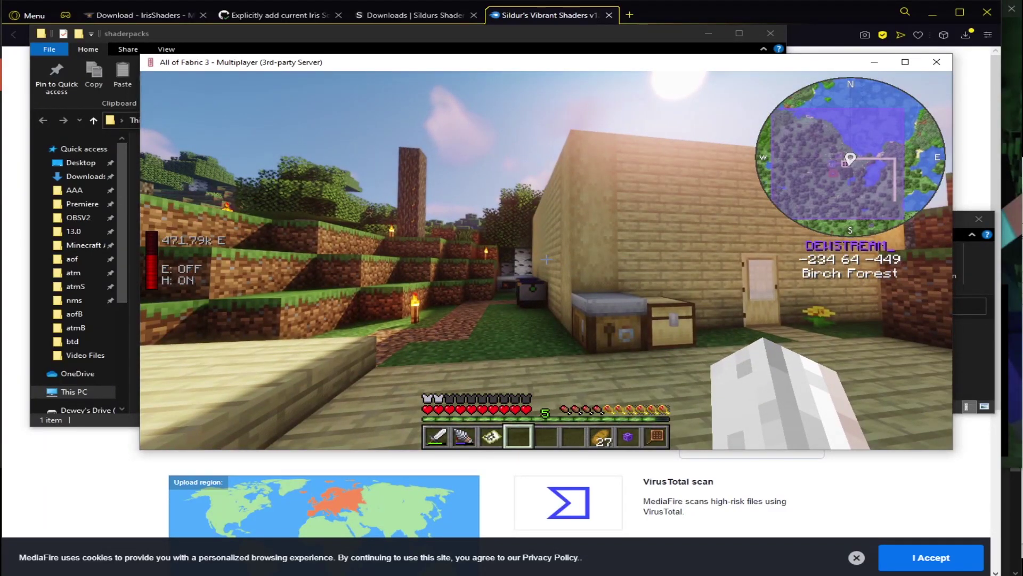
key(w)
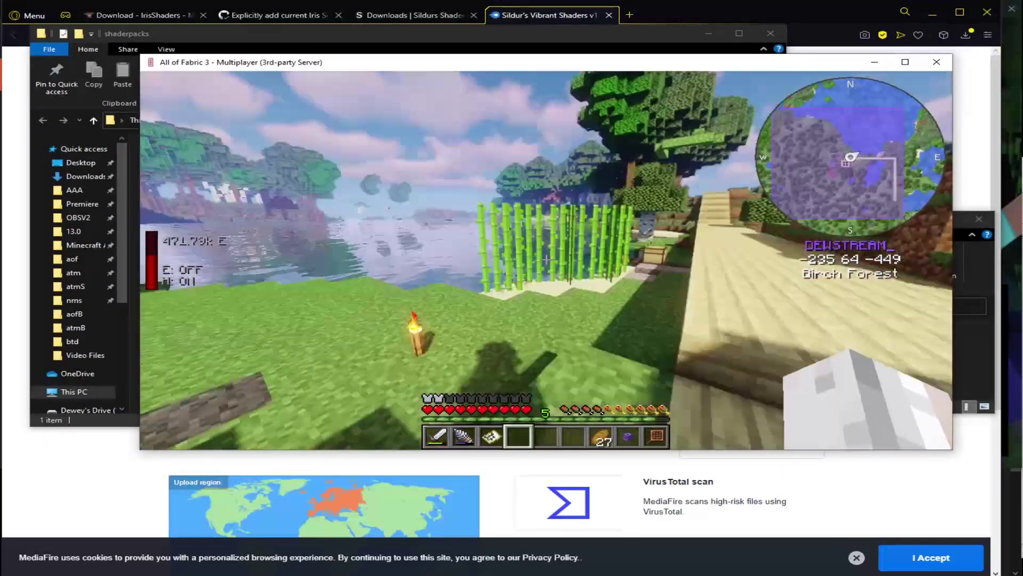
key(w)
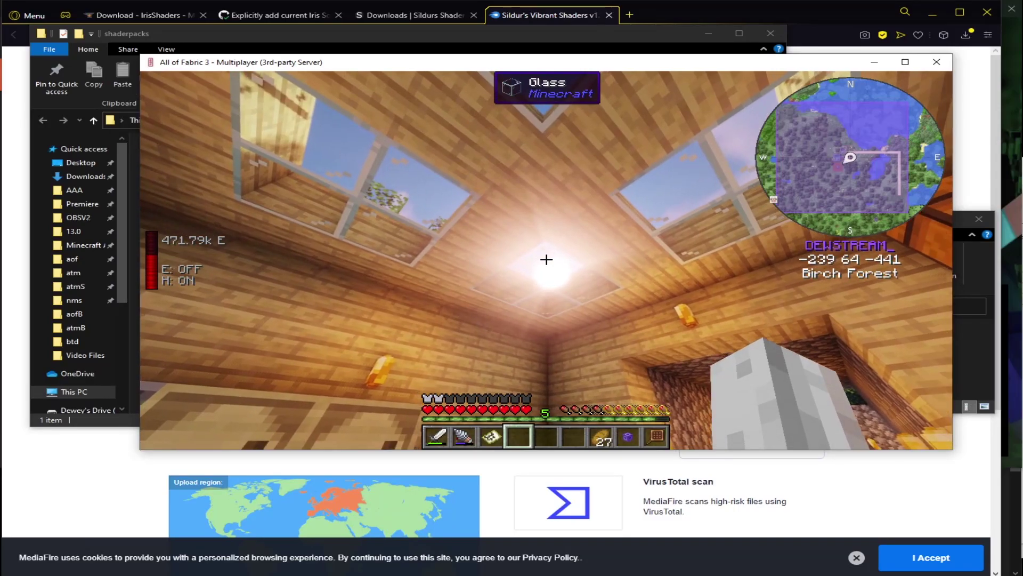
key(w)
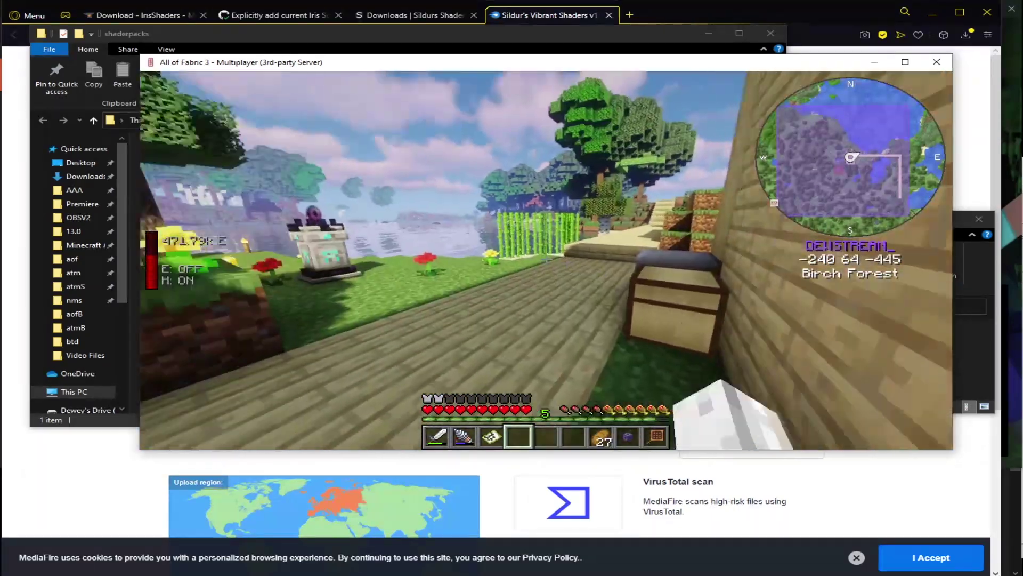
key(F3)
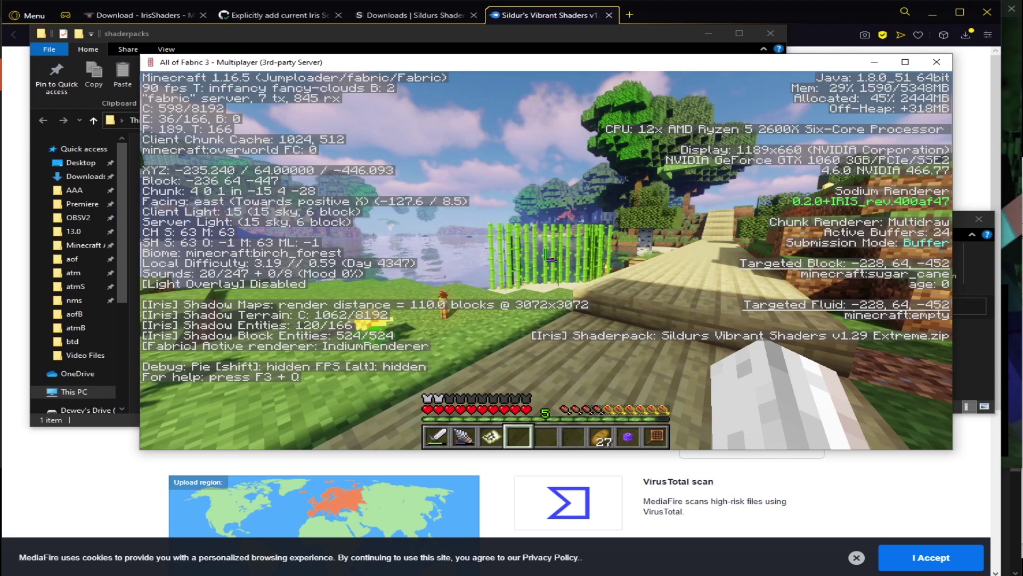
- Step back and forth by the sugar cane, then hide the F3 debug readout
key(s)
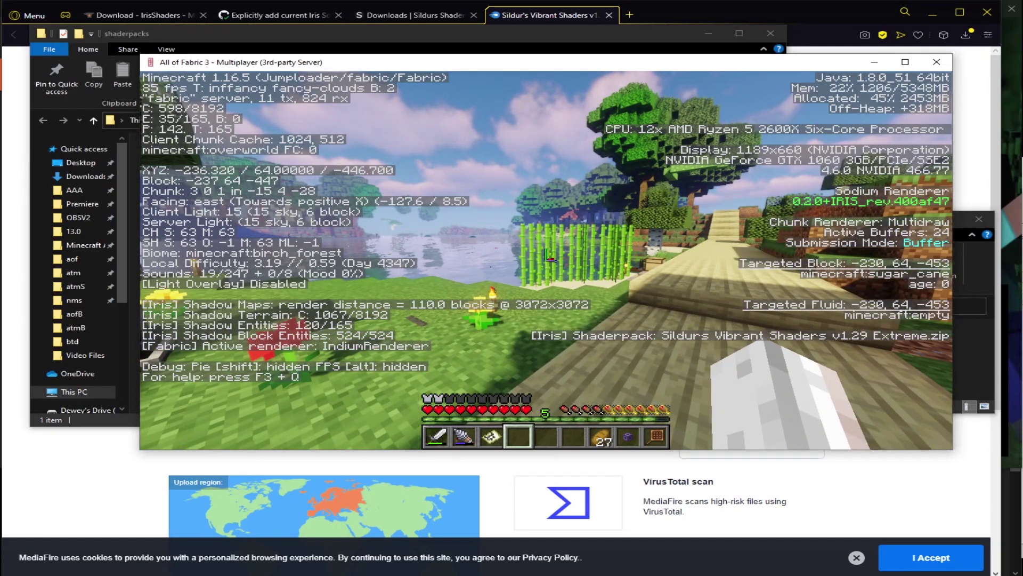
key(w)
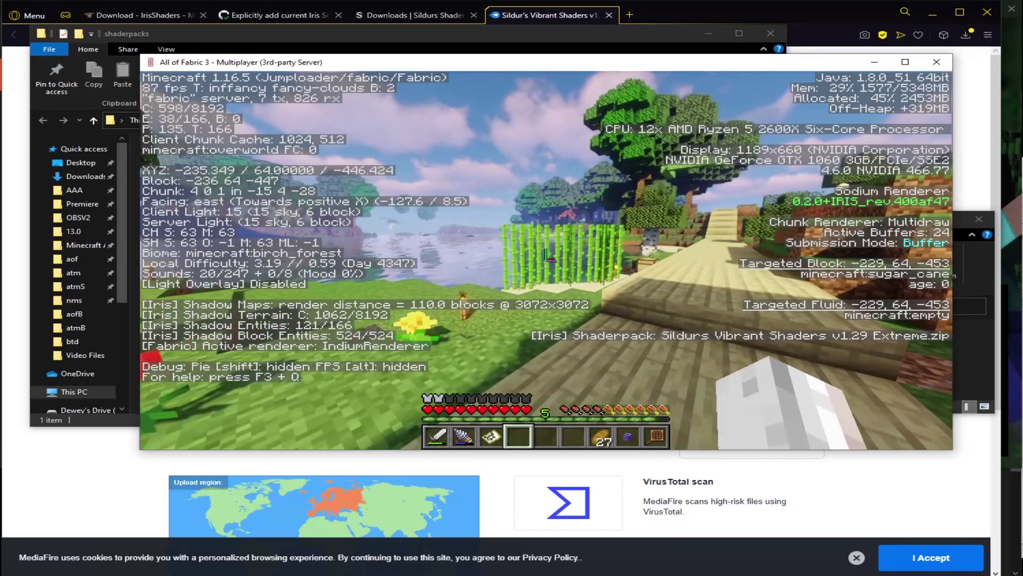
key(s)
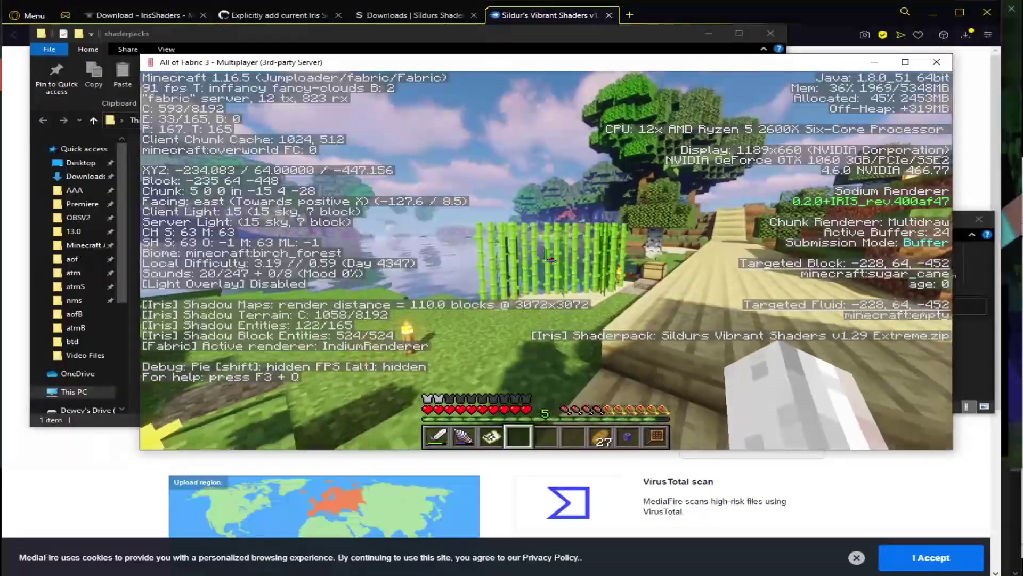
key(w)
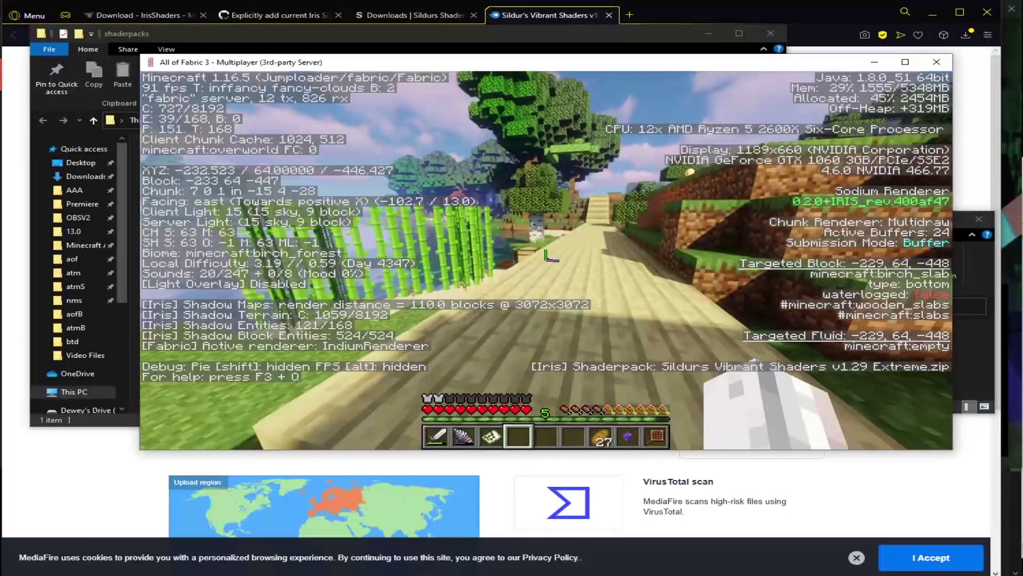
key(F3)
- Walk along the lake and wooden path to face the plank house in shaded sunlight
key(w)
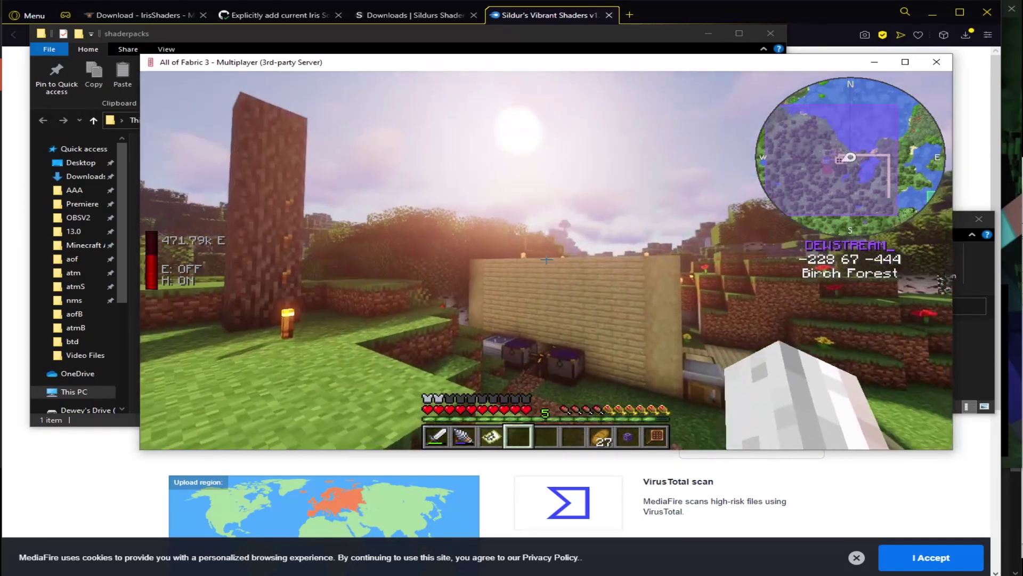
key(w)
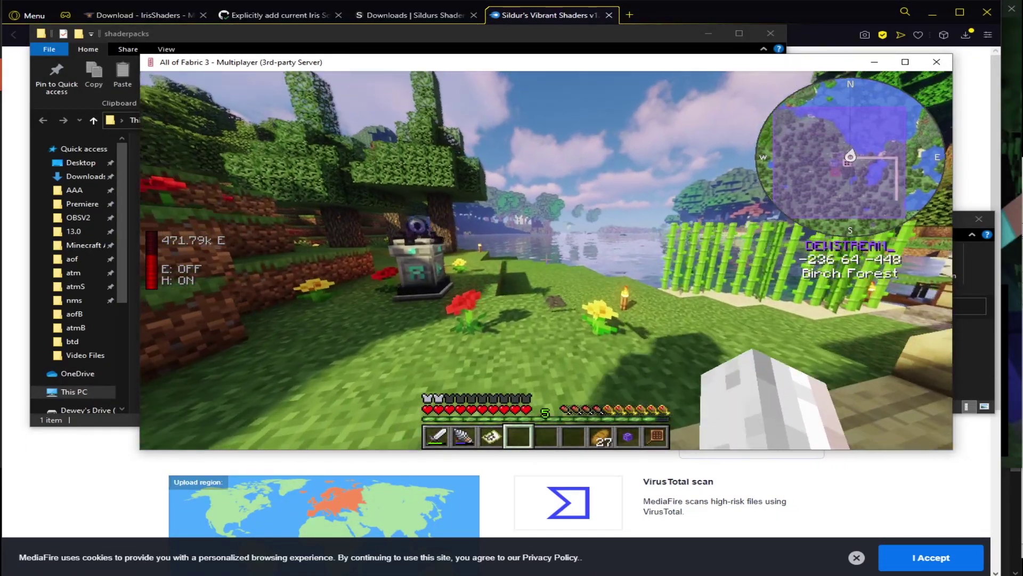
key(w)
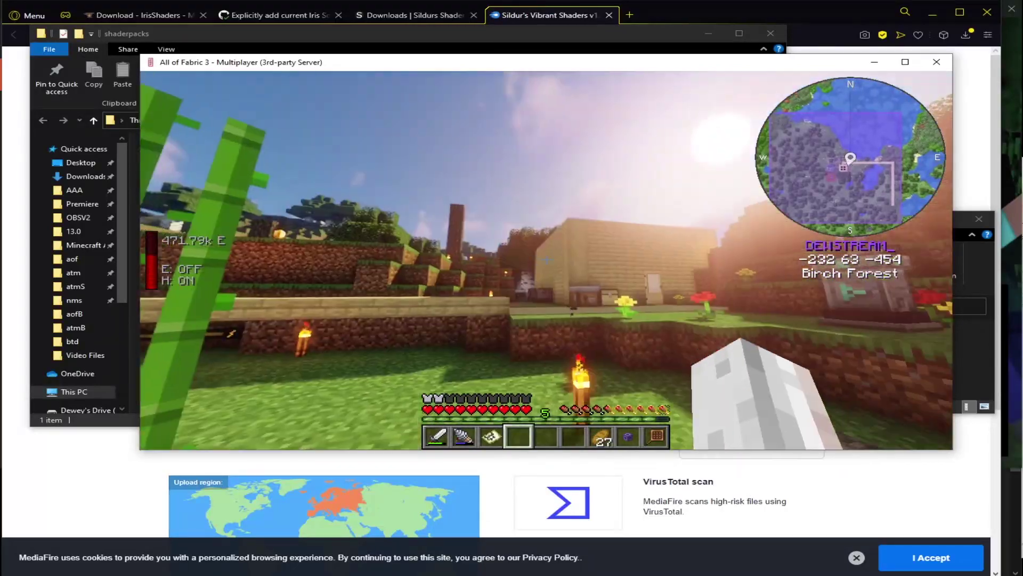
key(w)
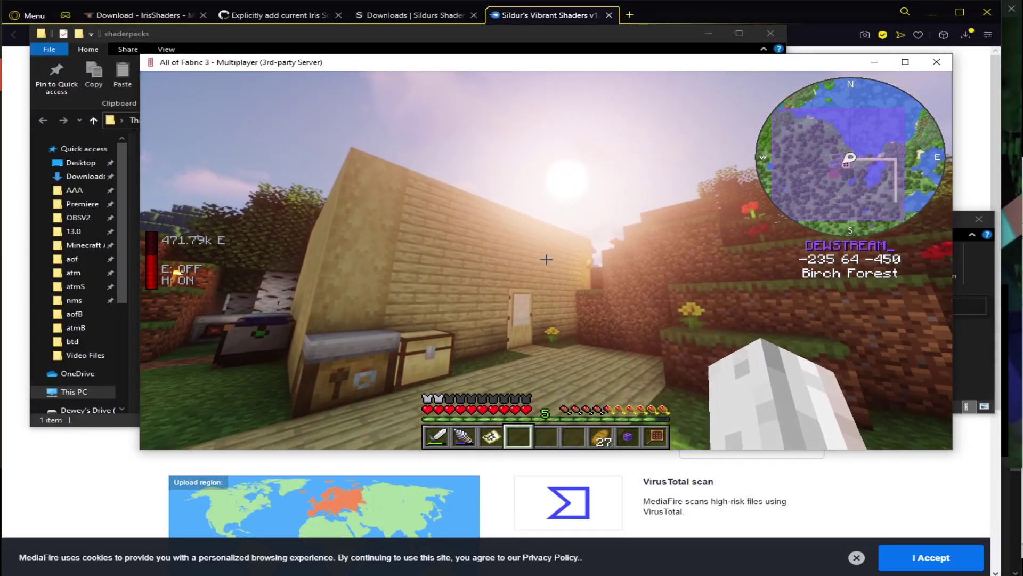